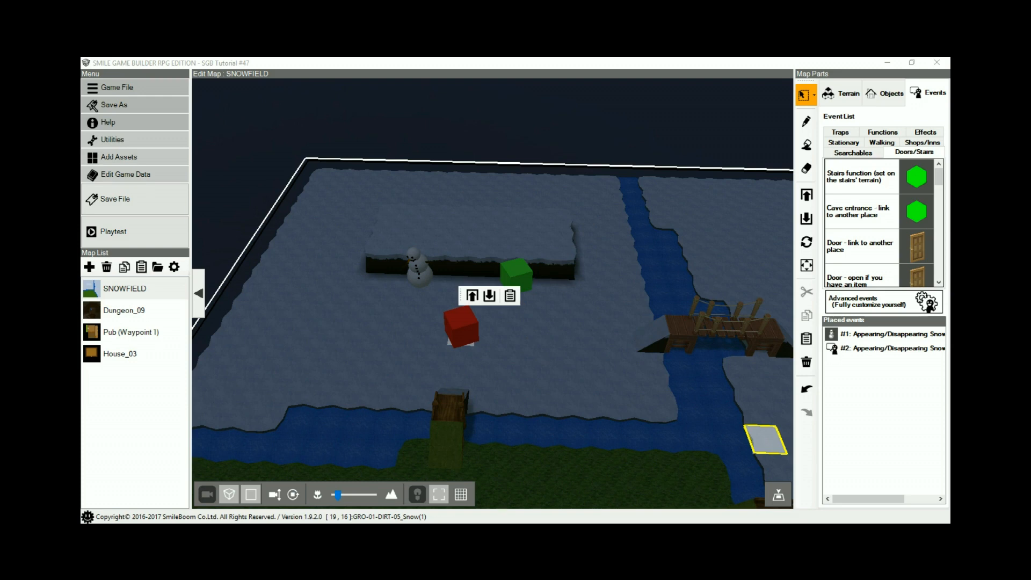
- Open placed event #1 and review the switch conditions and graphics on both of its event sheets
{"action": "left_click", "coordinate": [610, 241]}
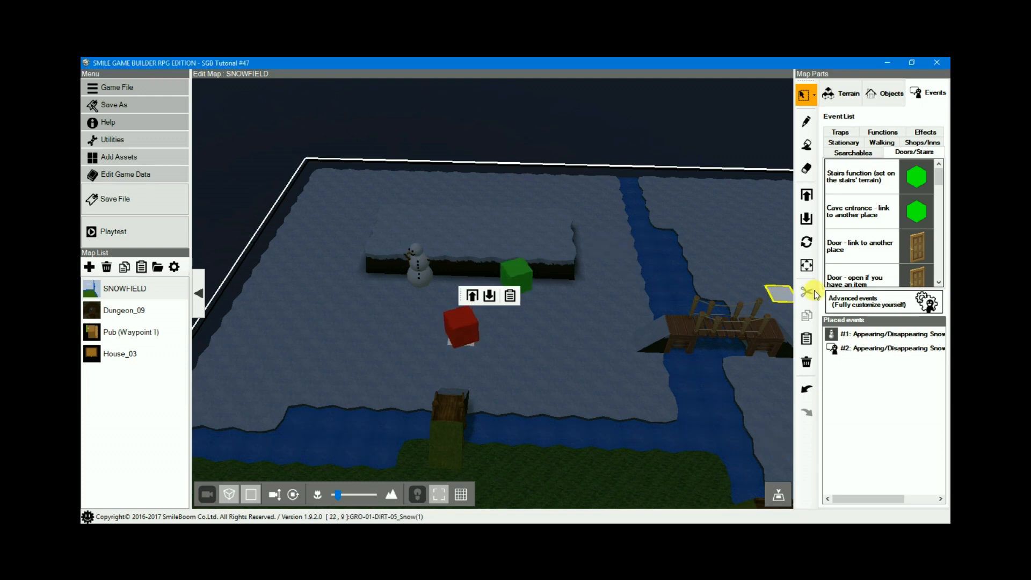
{"action": "left_click", "coordinate": [852, 335]}
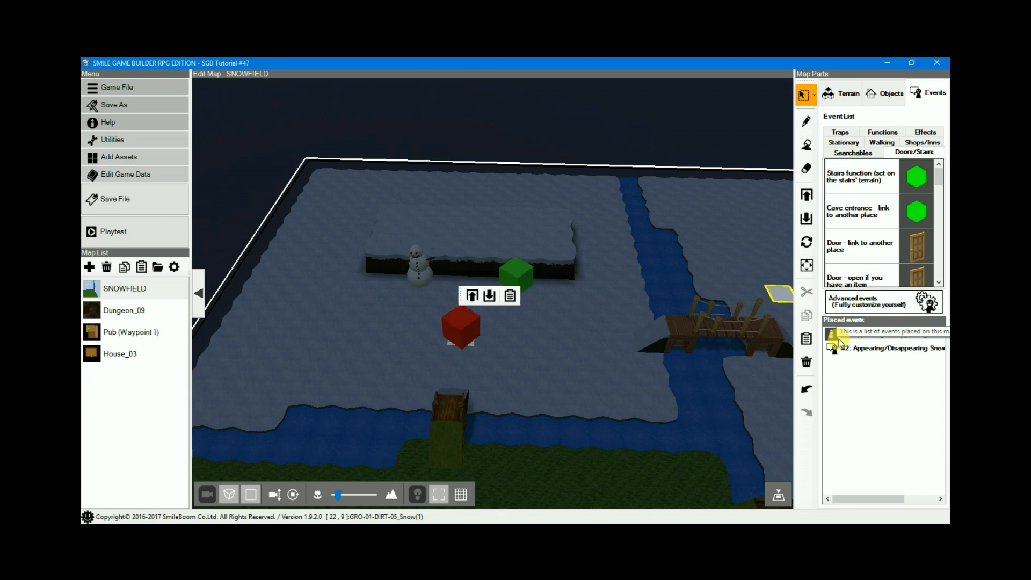
{"action": "left_click", "coordinate": [834, 334]}
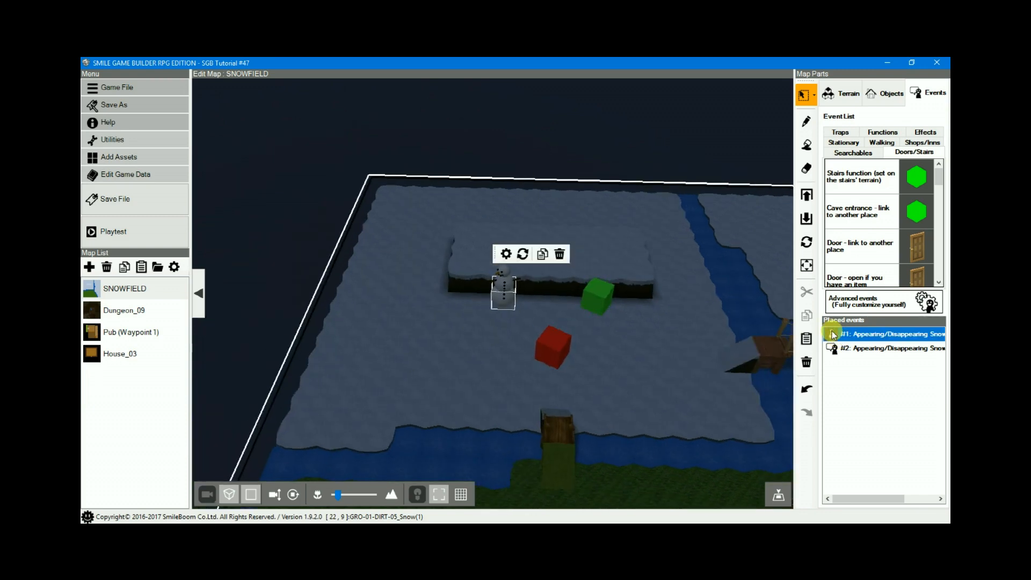
{"action": "double_click", "coordinate": [834, 334]}
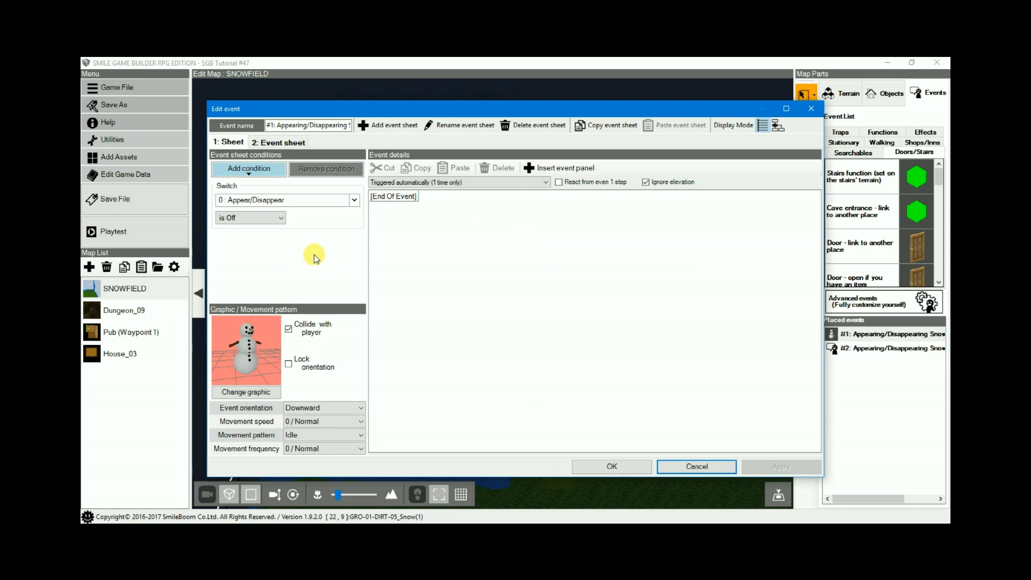
{"action": "left_click", "coordinate": [248, 222]}
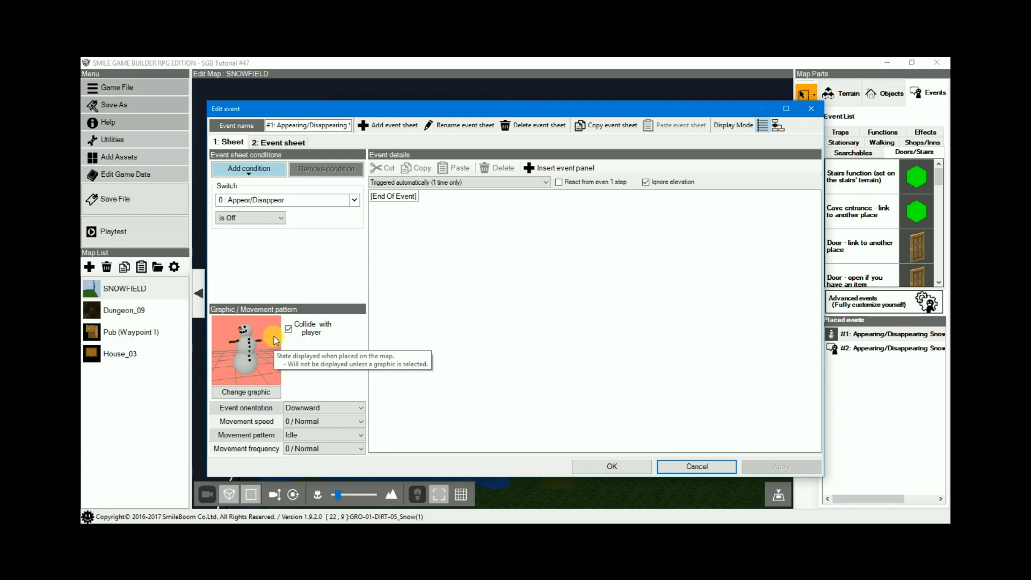
{"action": "left_click", "coordinate": [293, 144]}
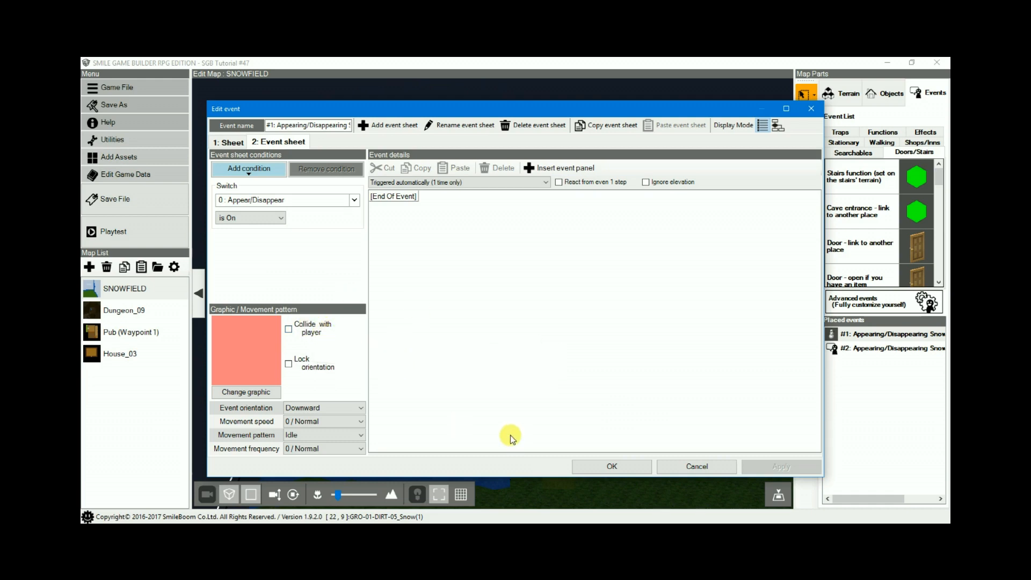
{"action": "left_click", "coordinate": [607, 465]}
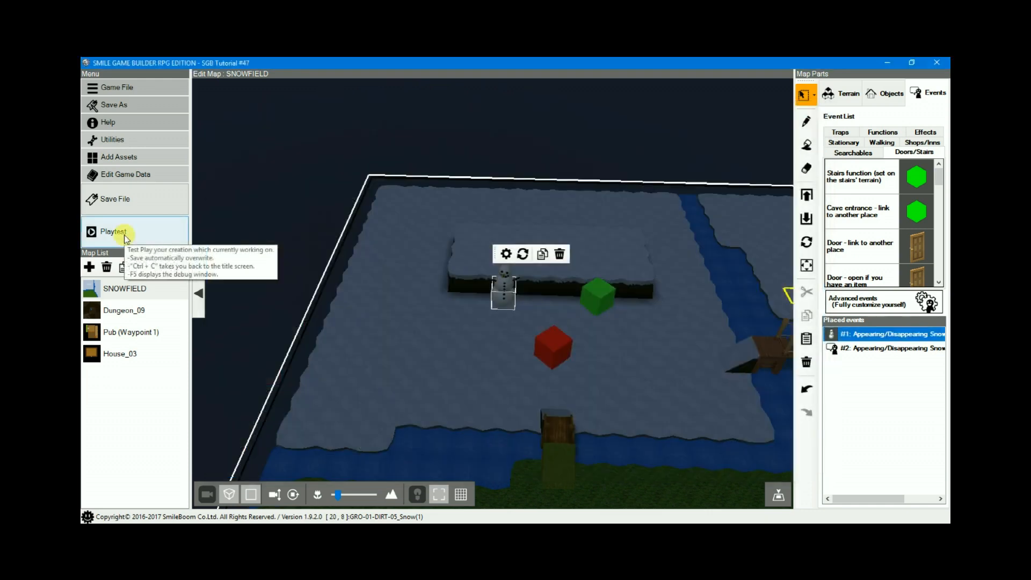
- Start a playtest and turn the Appear/Disappear event switch On in the debug window
{"action": "left_click", "coordinate": [124, 235]}
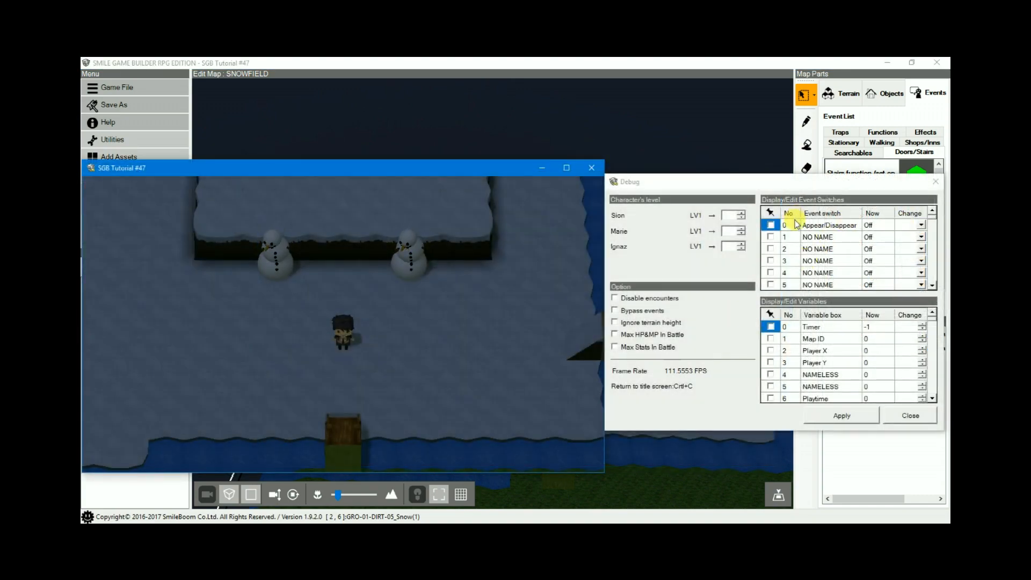
{"action": "left_click", "coordinate": [921, 226]}
{"action": "left_click", "coordinate": [921, 226]}
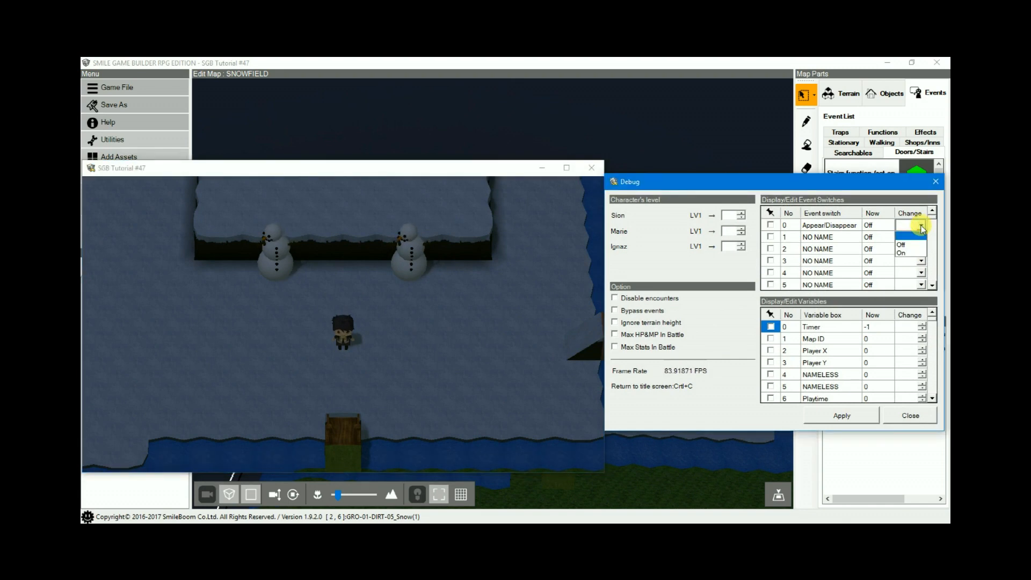
{"action": "left_click", "coordinate": [906, 253]}
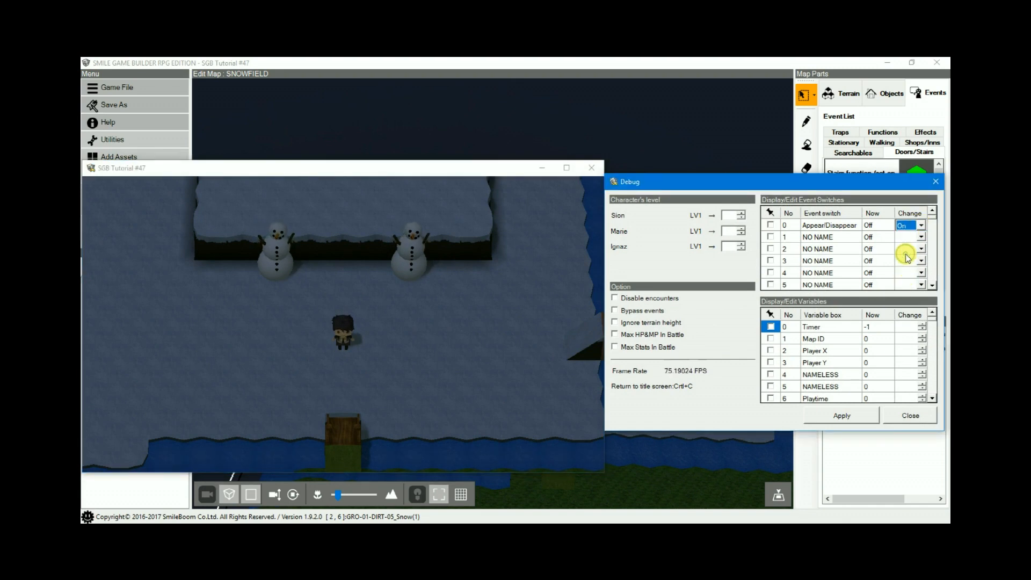
{"action": "left_click", "coordinate": [844, 417]}
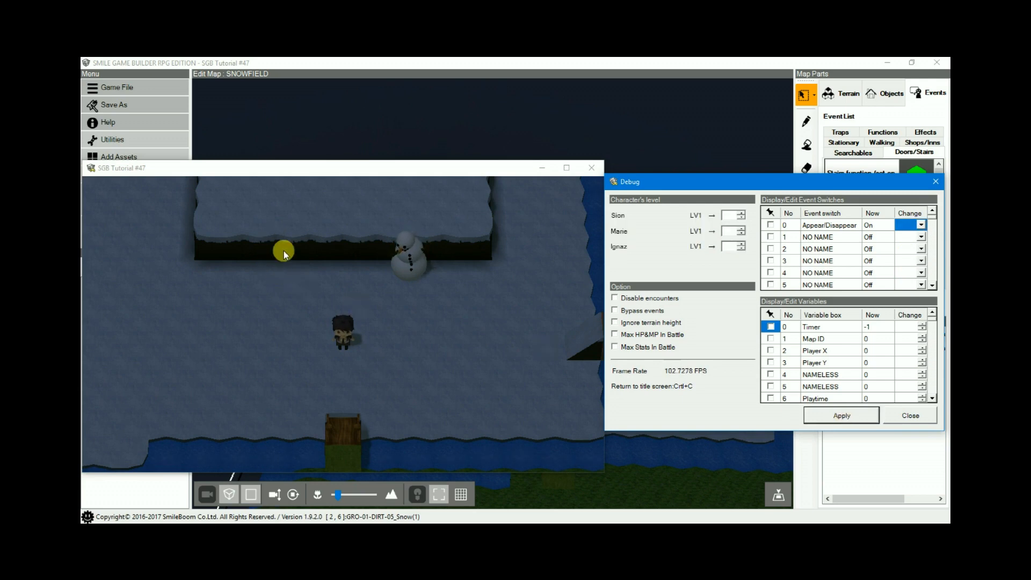
- Turn the Appear/Disappear event switch back Off in the running playtest
{"action": "left_click", "coordinate": [922, 226]}
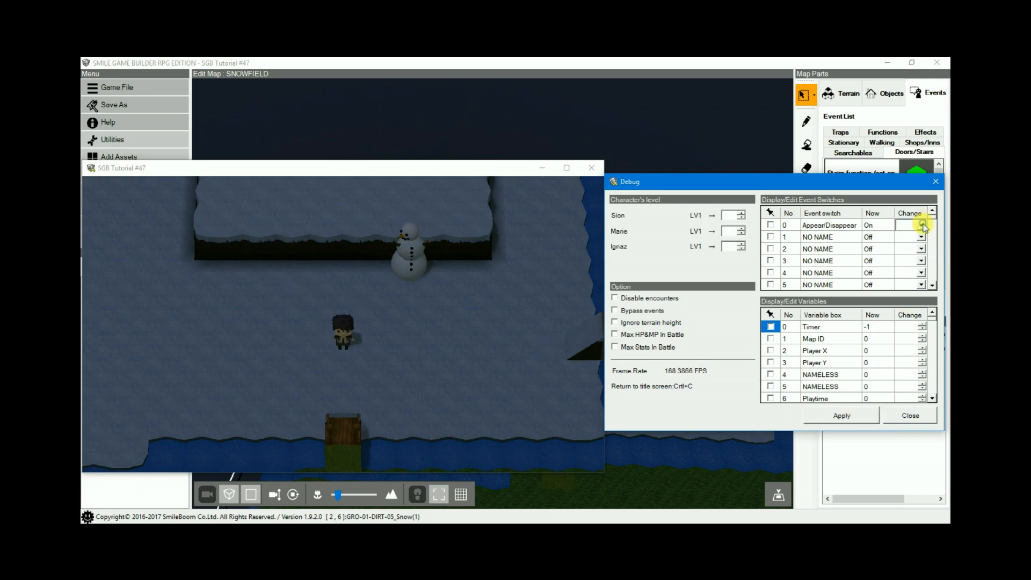
{"action": "left_click", "coordinate": [908, 244]}
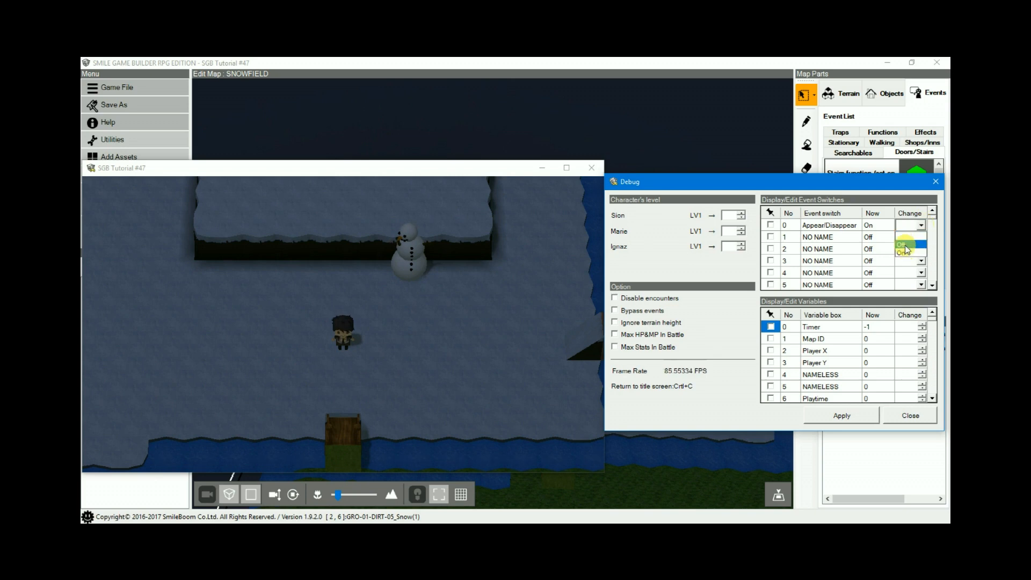
{"action": "left_click", "coordinate": [839, 417]}
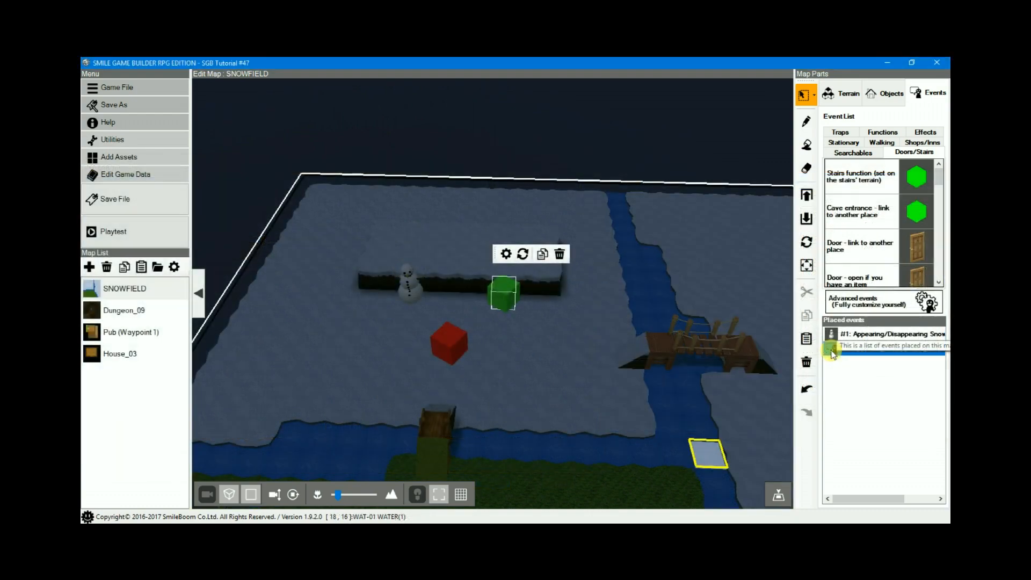
- Open placed event #2 and review the variable conditions on both of its sheets, leaving them as they are
{"action": "double_click", "coordinate": [833, 349]}
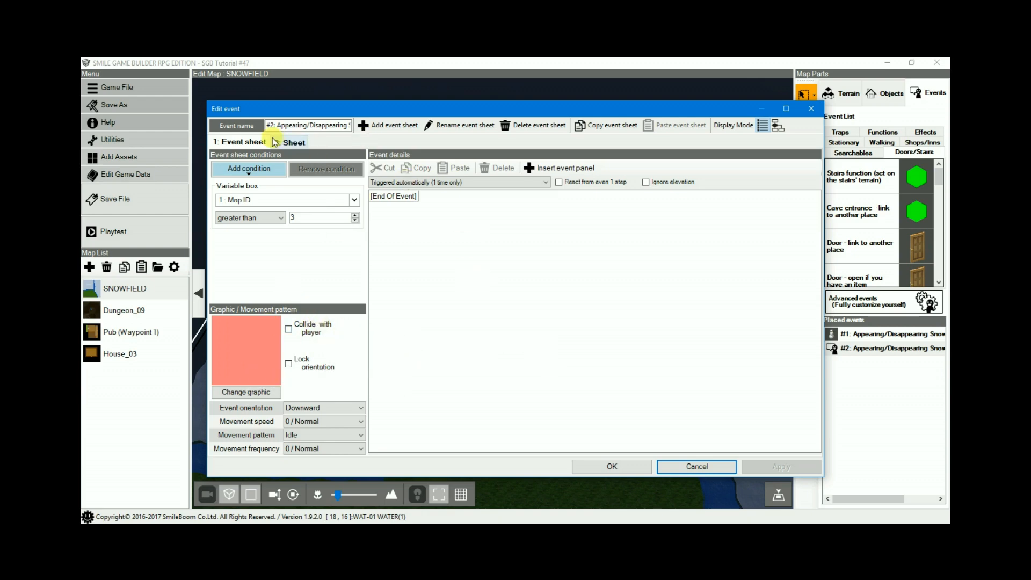
{"action": "left_click", "coordinate": [288, 142]}
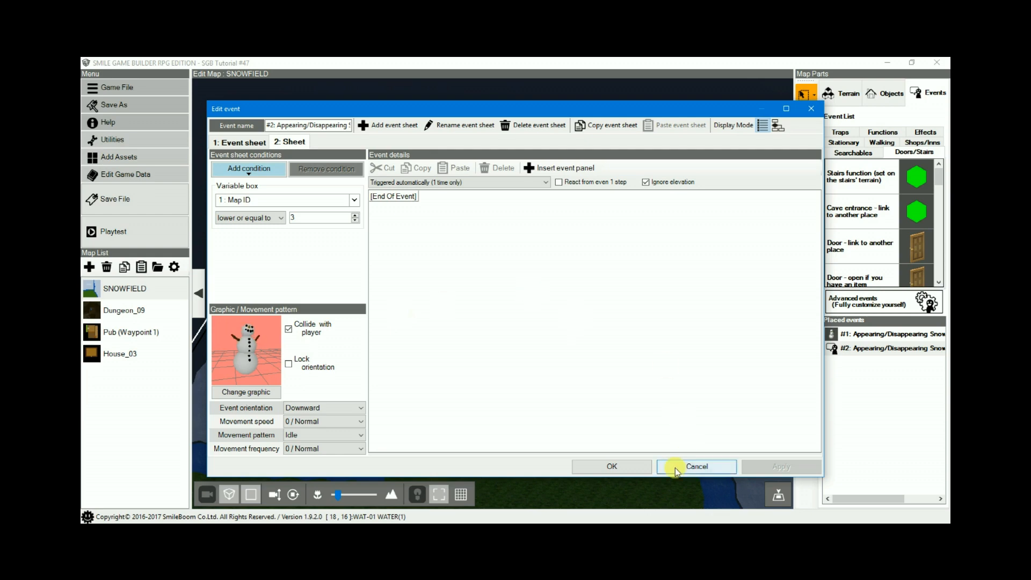
{"action": "left_click", "coordinate": [691, 467]}
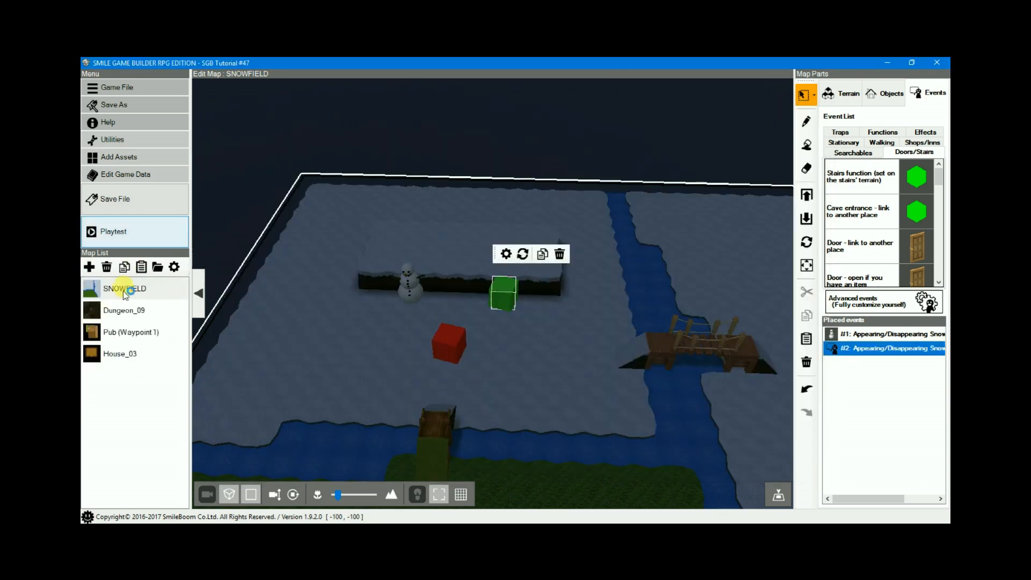
- Start another playtest and set the Map ID variable to 3 in the debug window
{"action": "left_click", "coordinate": [111, 231]}
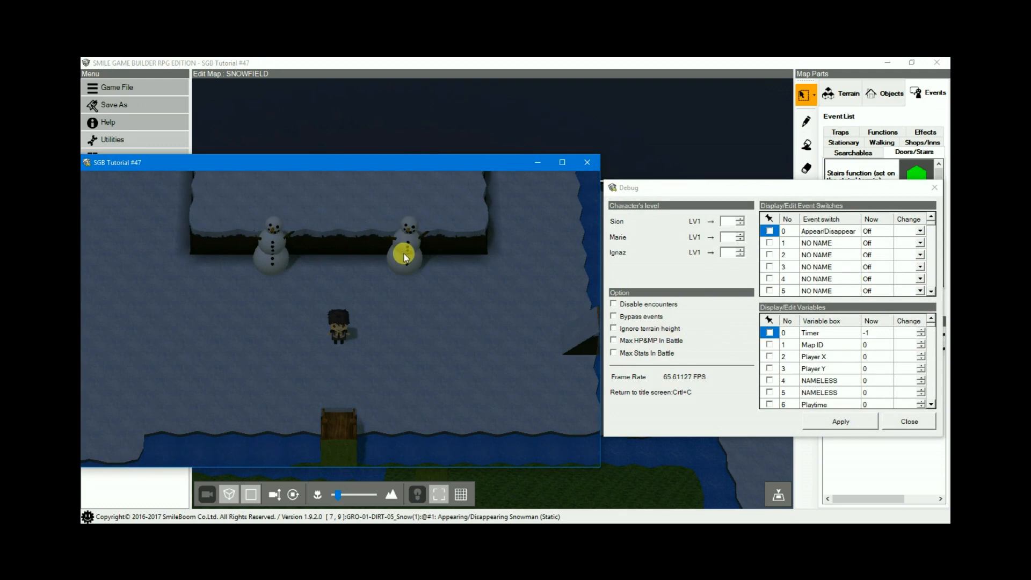
{"action": "left_click", "coordinate": [921, 341]}
{"action": "left_click", "coordinate": [921, 341]}
{"action": "left_click", "coordinate": [922, 341]}
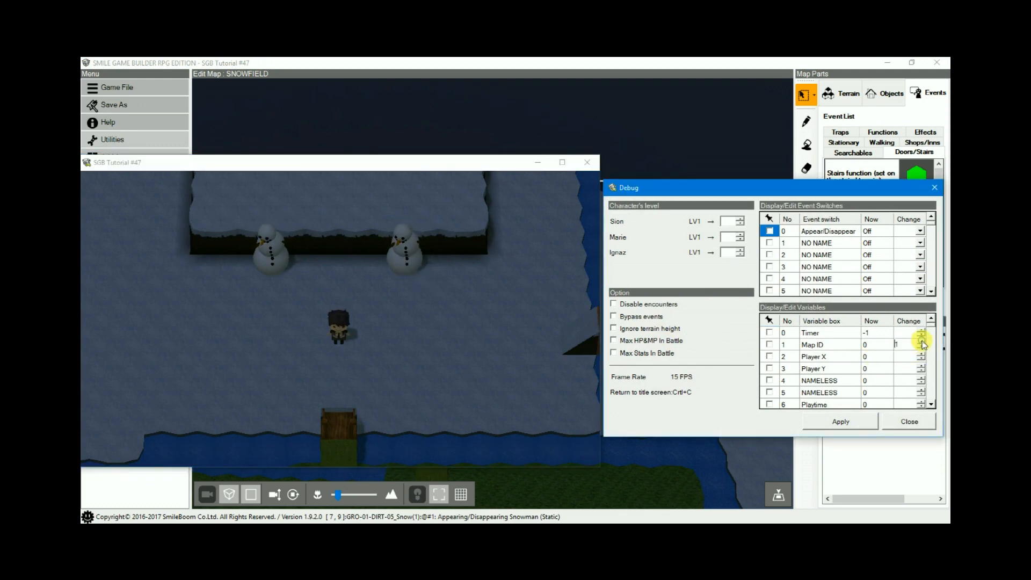
{"action": "left_click", "coordinate": [922, 341]}
{"action": "left_click", "coordinate": [922, 342]}
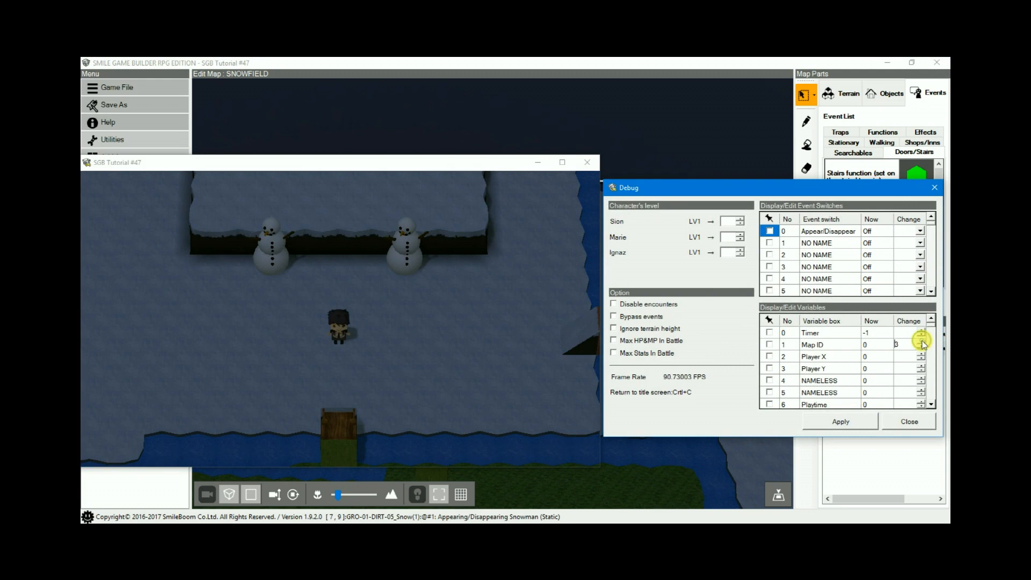
{"action": "left_click", "coordinate": [854, 423]}
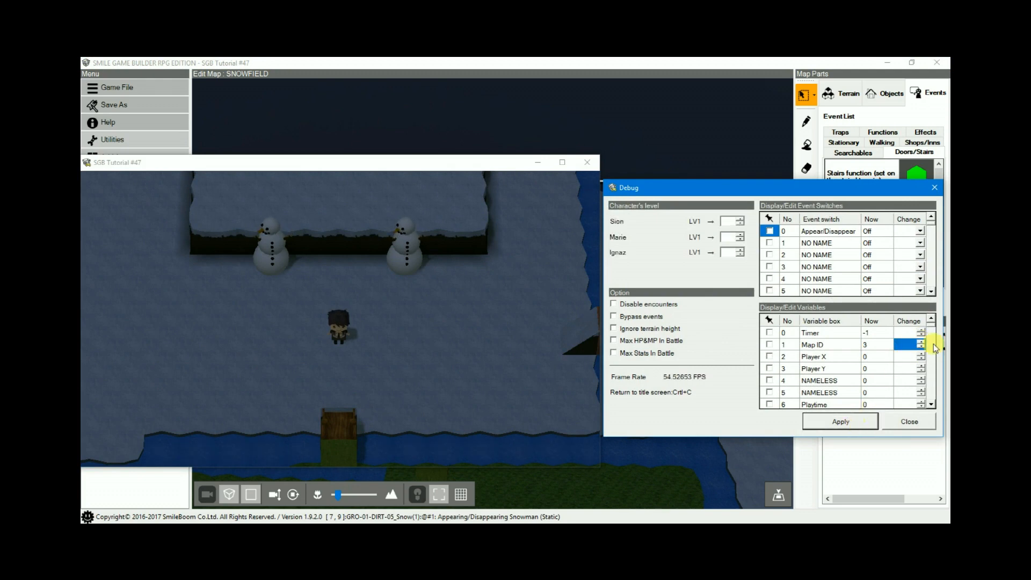
- Change the Map ID variable to 4 to test the greater-than condition
{"action": "left_click", "coordinate": [905, 345]}
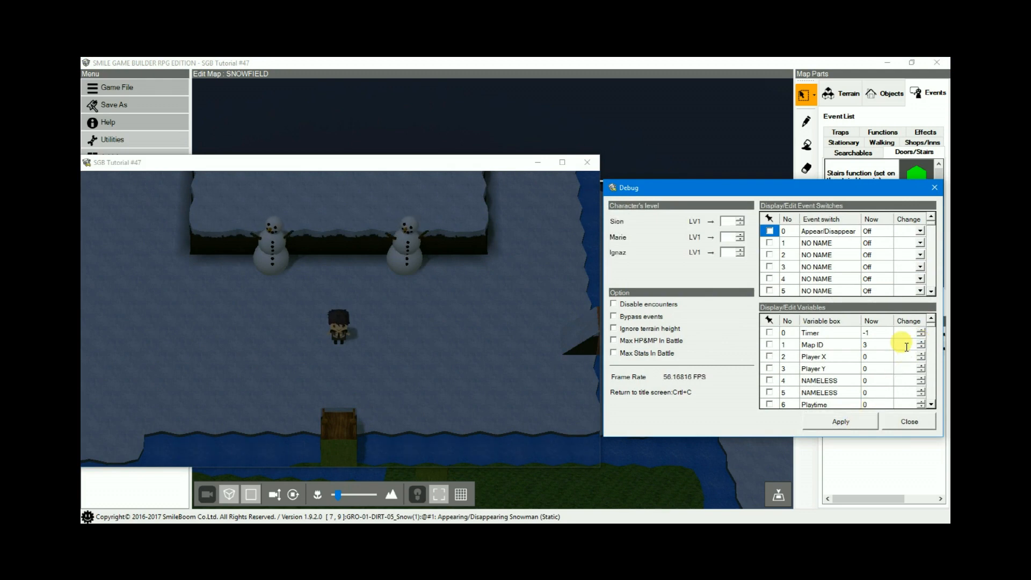
{"action": "type", "text": "4"}
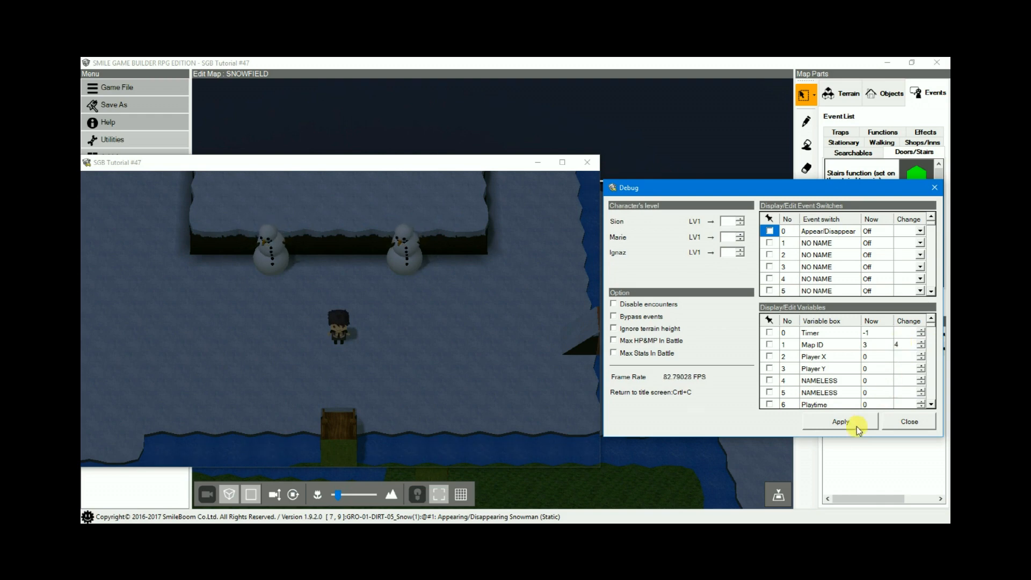
{"action": "left_click", "coordinate": [855, 424]}
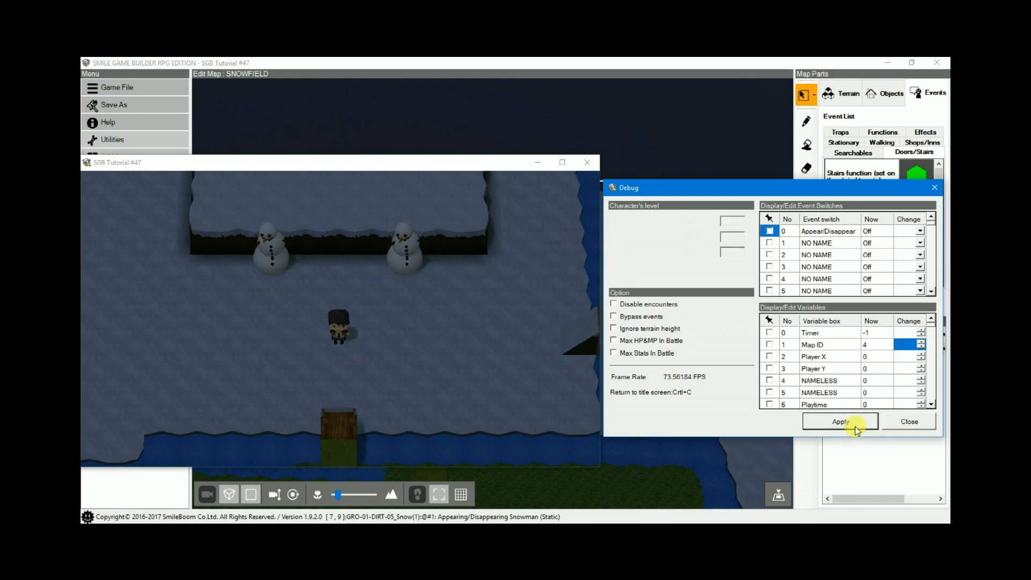
- Apply a value of -4 to the Map ID variable to test the lower-or-equal condition
{"action": "left_click", "coordinate": [907, 346]}
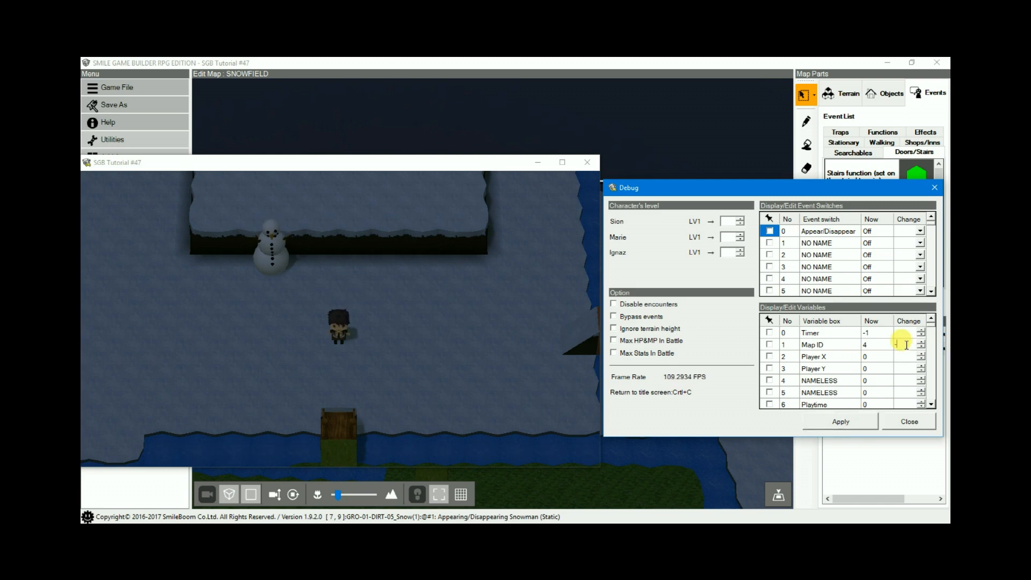
{"action": "type", "text": "-45"}
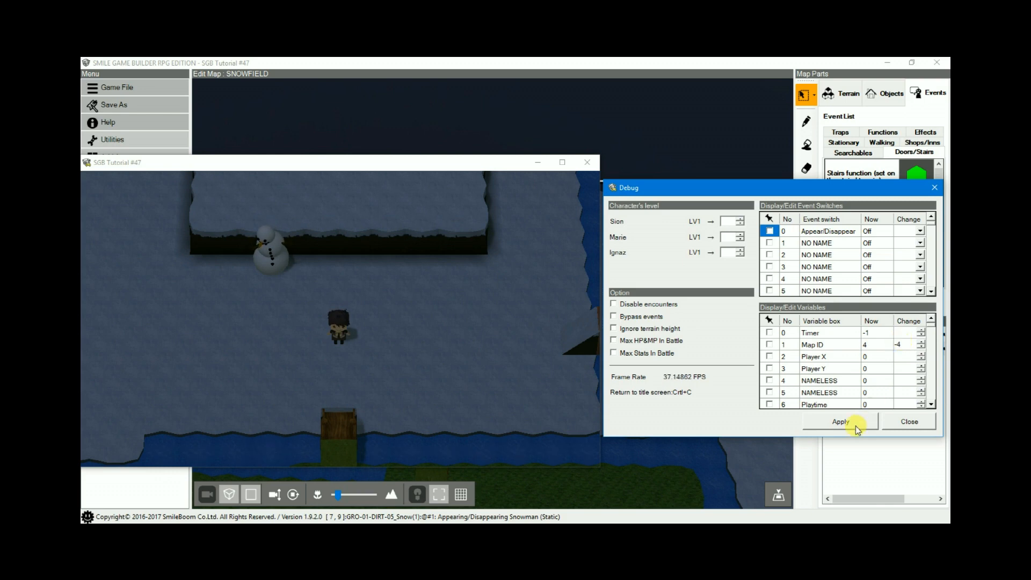
{"action": "left_click", "coordinate": [855, 426]}
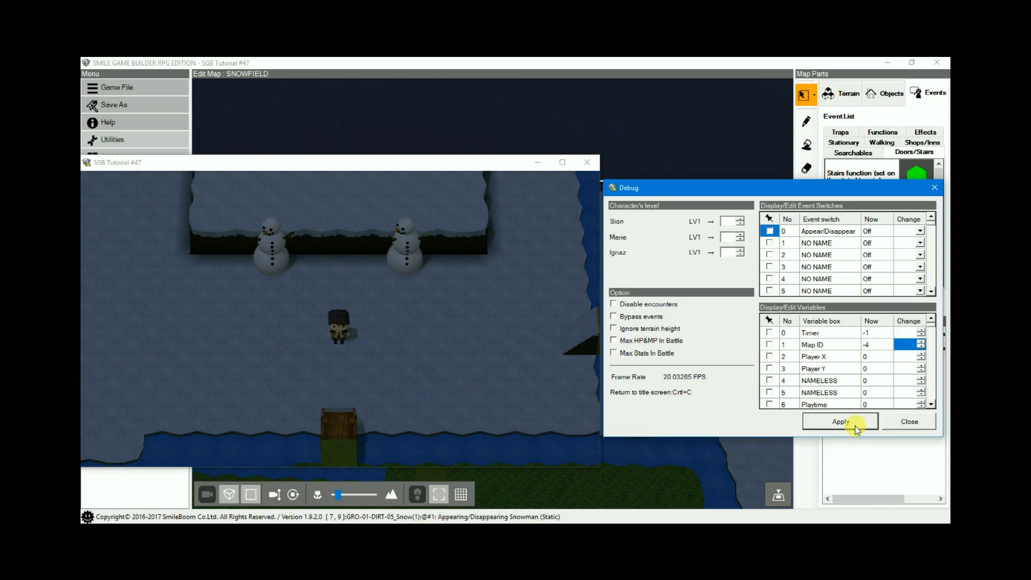
- Apply a value of 45 to the Map ID variable in the running playtest
{"action": "left_click", "coordinate": [905, 346]}
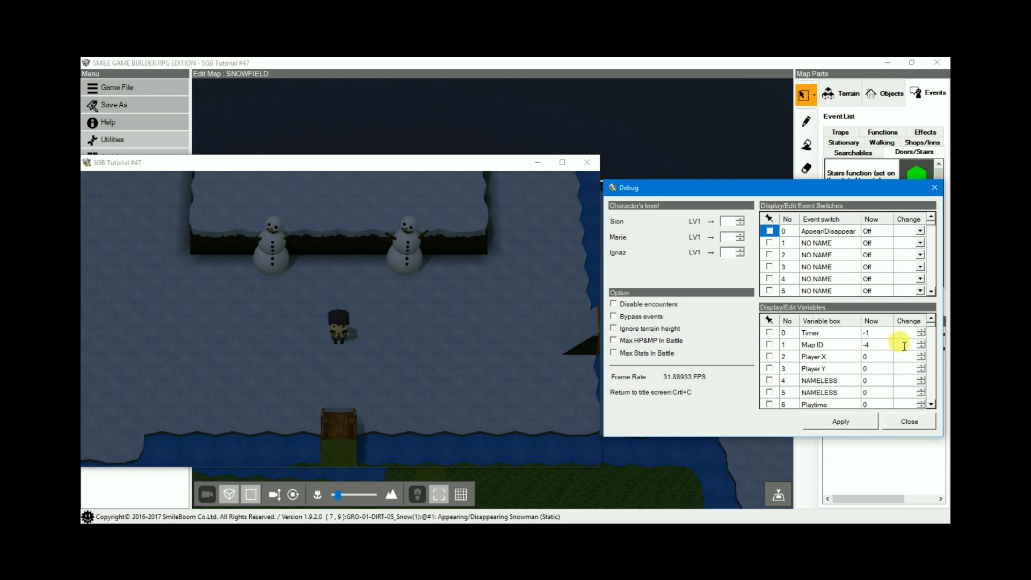
{"action": "type", "text": "45"}
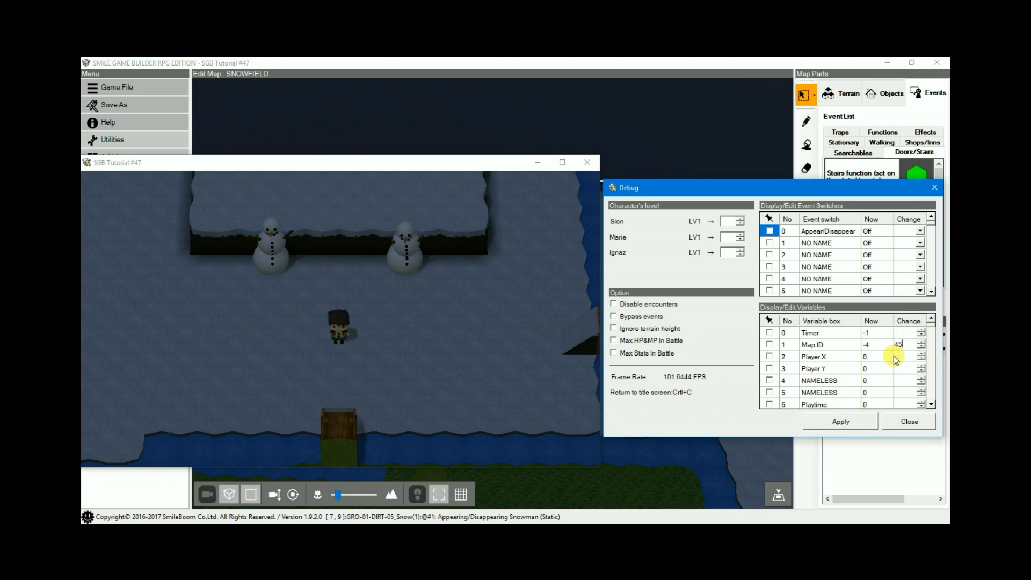
{"action": "left_click", "coordinate": [849, 422]}
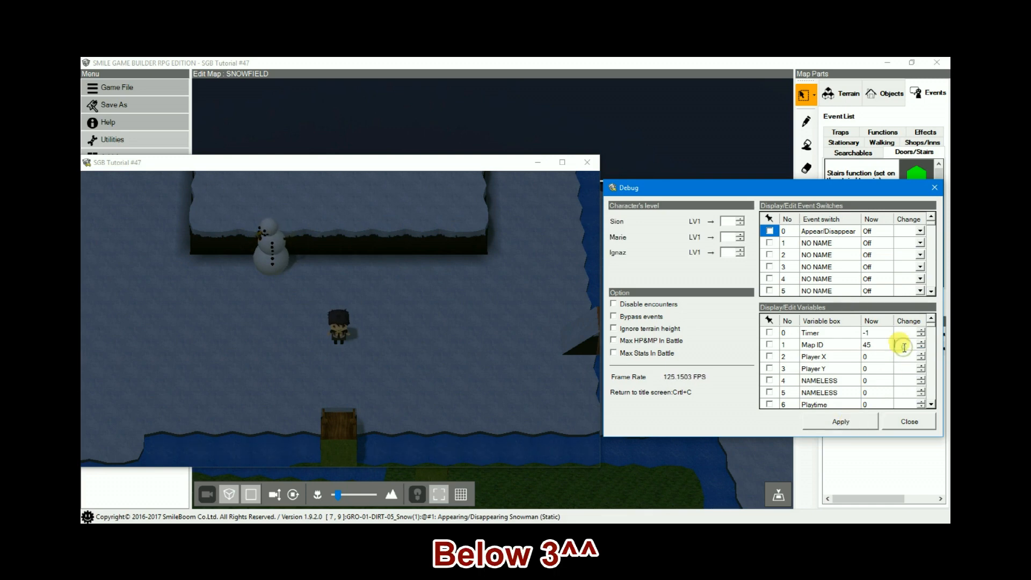
- Set the Map ID variable to 0, and close the debug window and the playtest
{"action": "type", "text": "0"}
{"action": "left_click", "coordinate": [846, 422]}
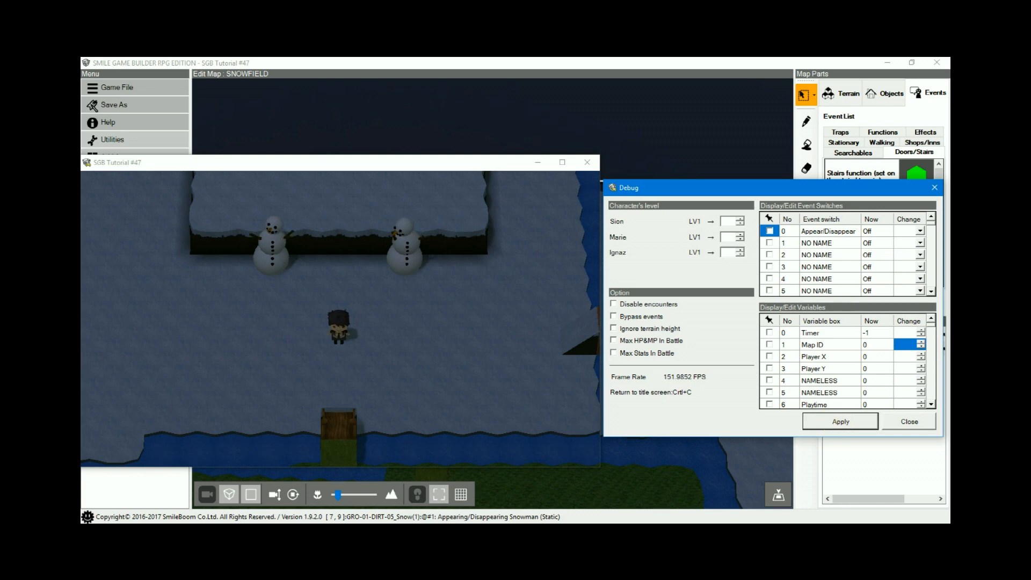
{"action": "left_click", "coordinate": [916, 426]}
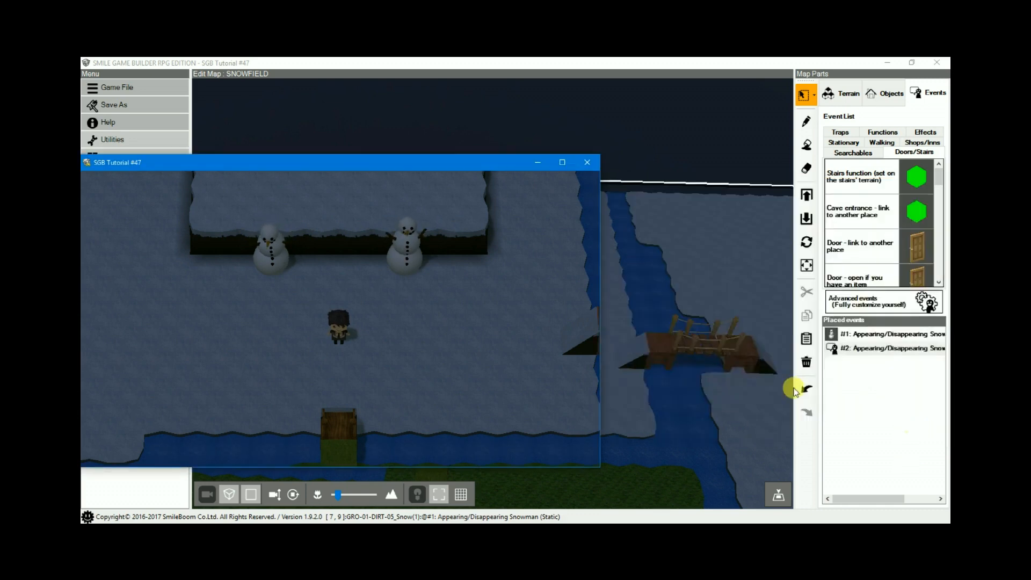
{"action": "left_click", "coordinate": [589, 164]}
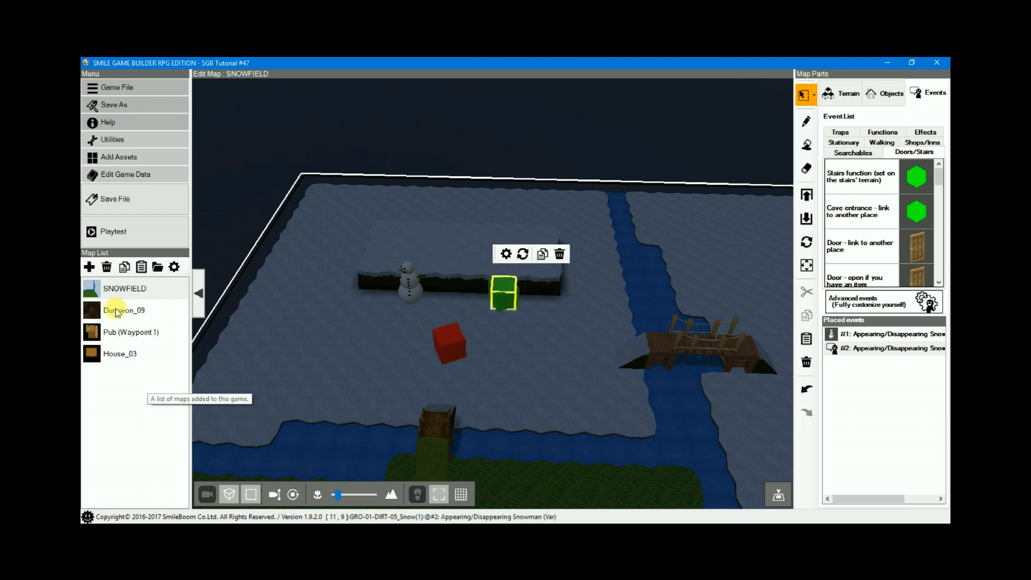
- Open the House_03 map and look over the room's interior
{"action": "left_click", "coordinate": [110, 356]}
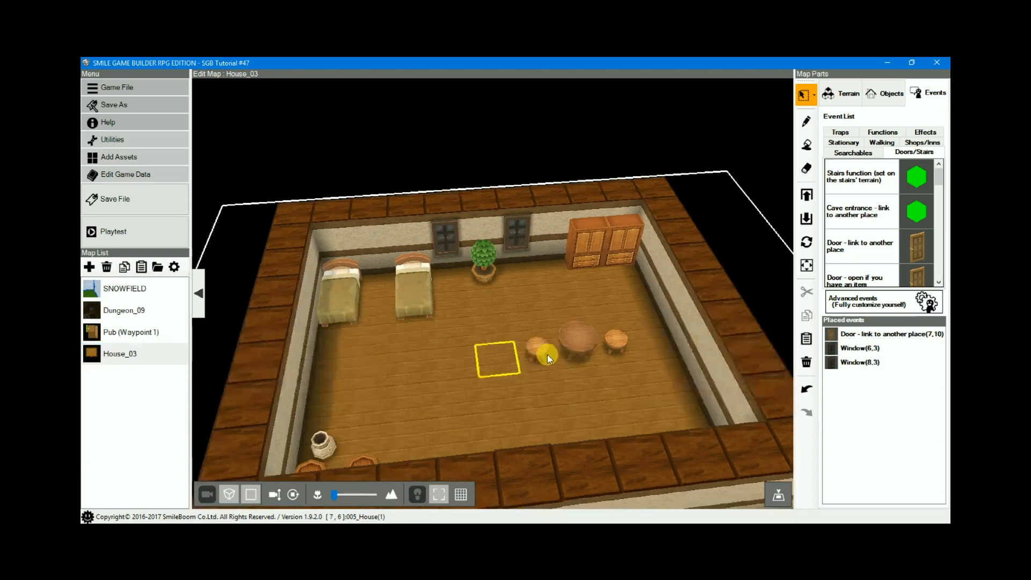
{"action": "right_click_drag", "start_coordinate": [547, 354], "coordinate": [551, 355]}
{"action": "left_click", "coordinate": [547, 351]}
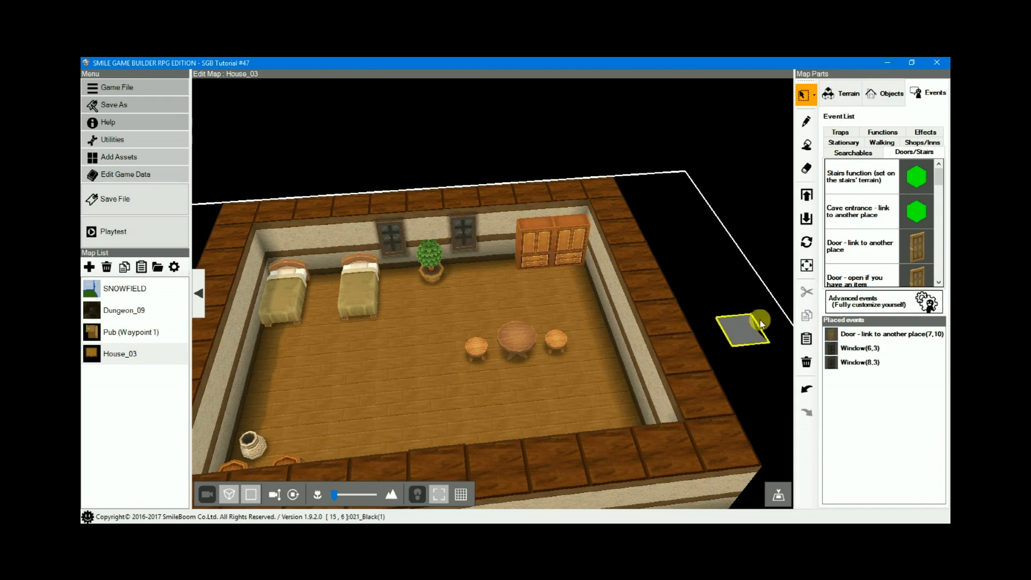
- Open the Window event at (6,3) and browse the Object - Decoration graphics available for its first event sheet, leaving the graphic unchanged
{"action": "left_click", "coordinate": [834, 348]}
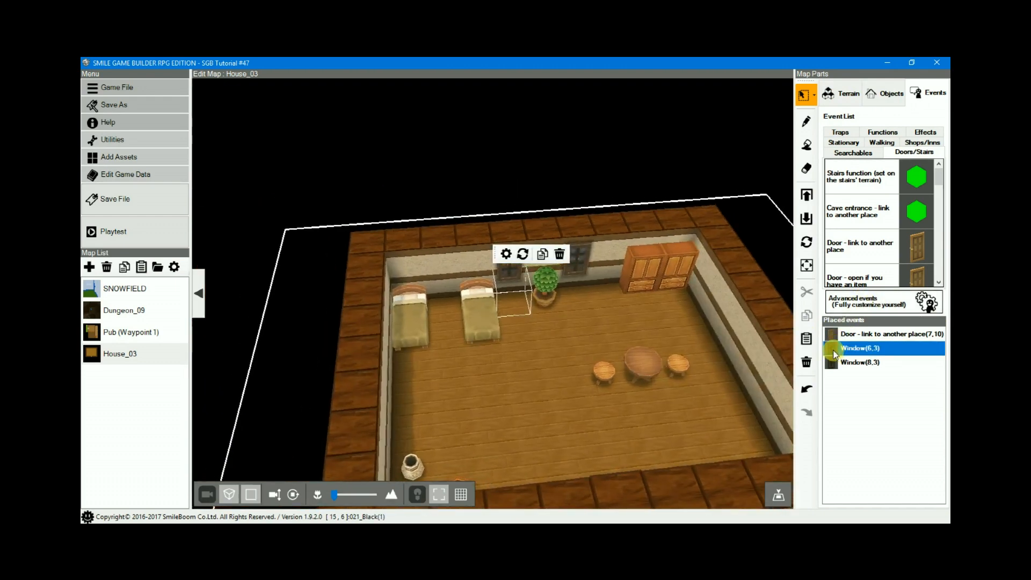
{"action": "double_click", "coordinate": [834, 349]}
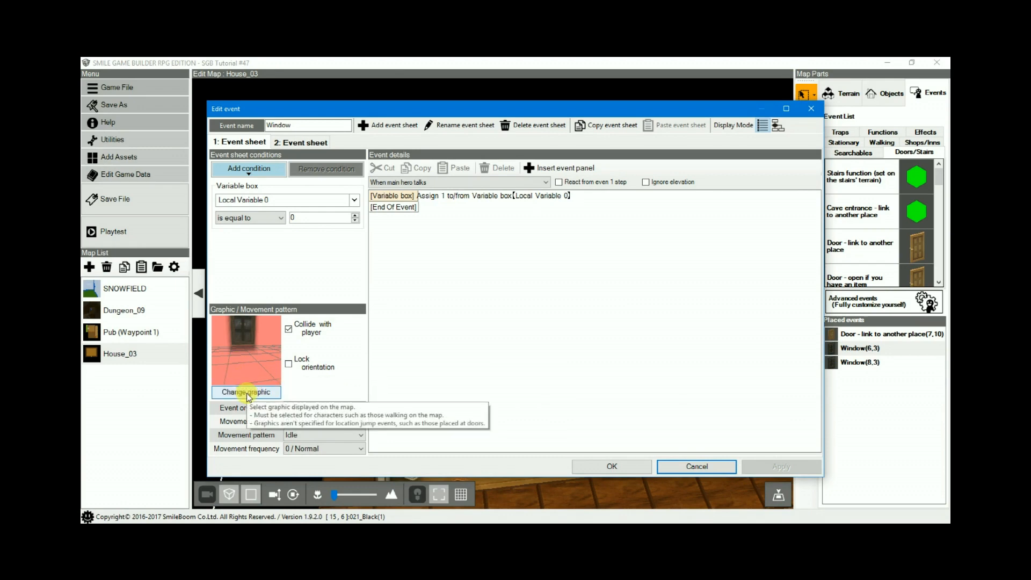
{"action": "left_click", "coordinate": [246, 391]}
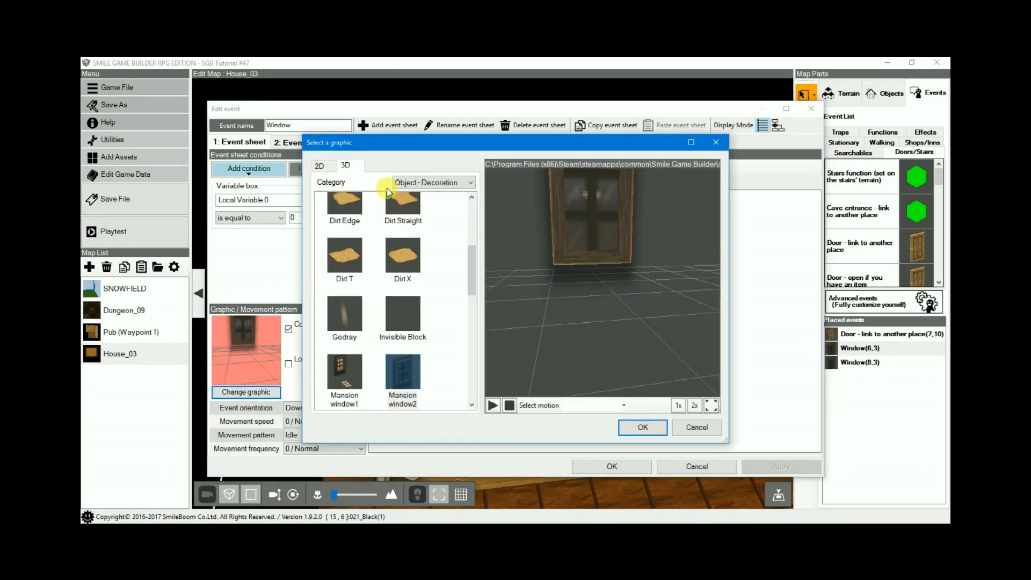
{"action": "left_click", "coordinate": [419, 183]}
{"action": "left_click", "coordinate": [420, 183]}
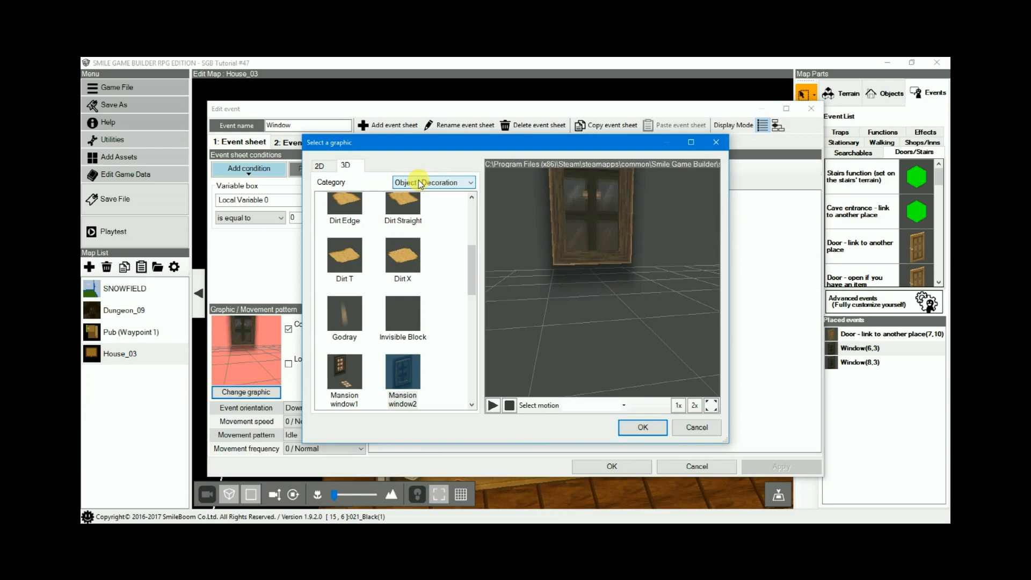
{"action": "scroll", "coordinate": [418, 263], "scroll_direction": "up", "scroll_amount": 3}
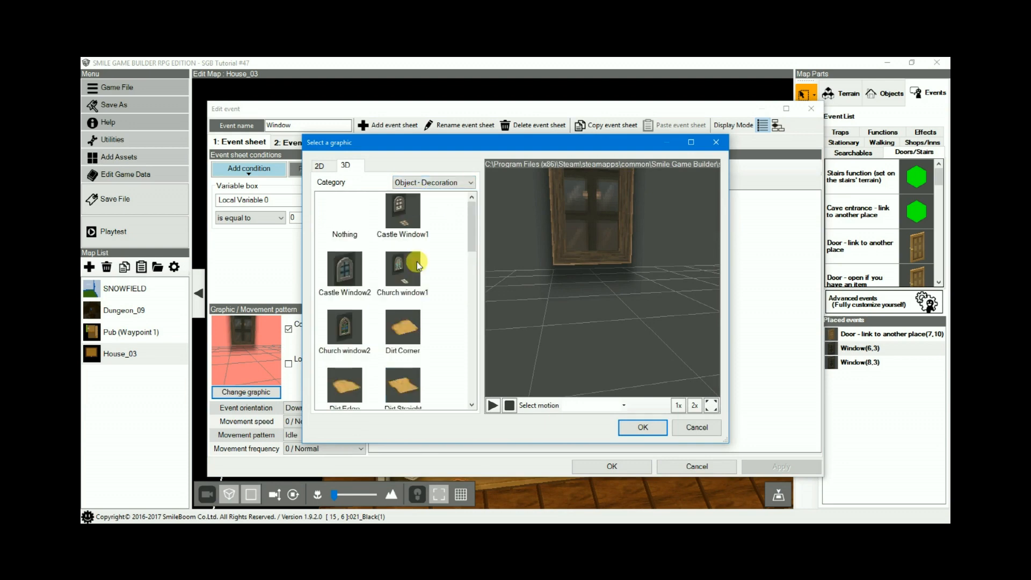
{"action": "scroll", "coordinate": [417, 263], "scroll_direction": "down", "scroll_amount": 9}
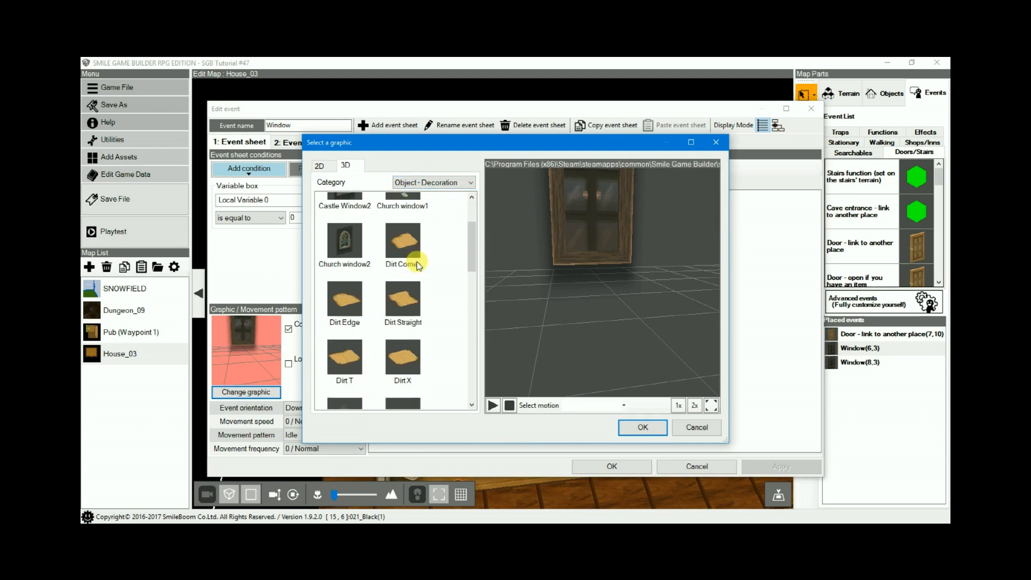
{"action": "scroll", "coordinate": [419, 265], "scroll_direction": "down", "scroll_amount": 2}
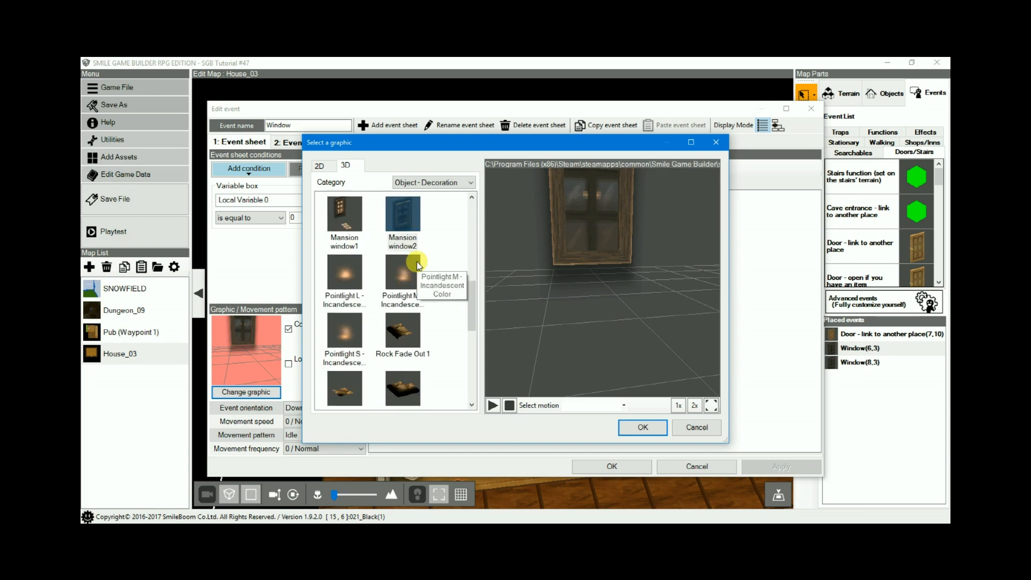
{"action": "scroll", "coordinate": [417, 267], "scroll_direction": "down", "scroll_amount": 2}
{"action": "scroll", "coordinate": [418, 263], "scroll_direction": "down", "scroll_amount": 5}
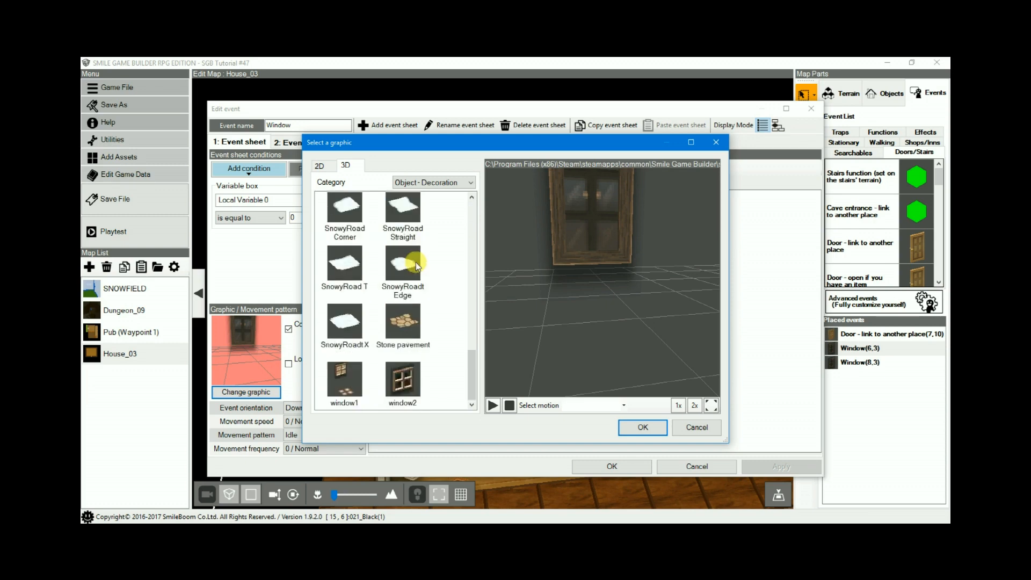
{"action": "scroll", "coordinate": [418, 264], "scroll_direction": "up", "scroll_amount": 4}
{"action": "scroll", "coordinate": [418, 266], "scroll_direction": "up", "scroll_amount": 3}
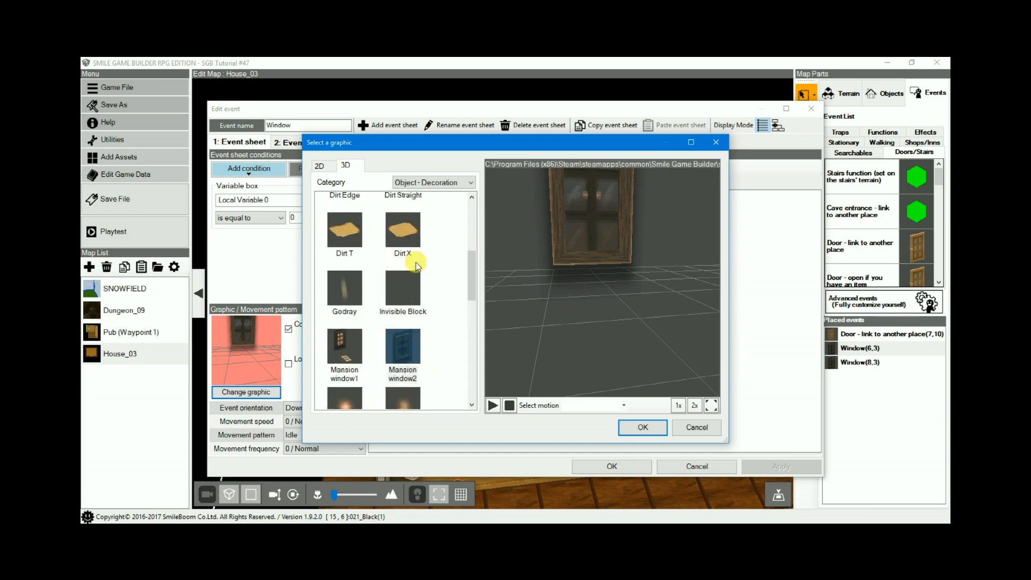
{"action": "left_click", "coordinate": [699, 428]}
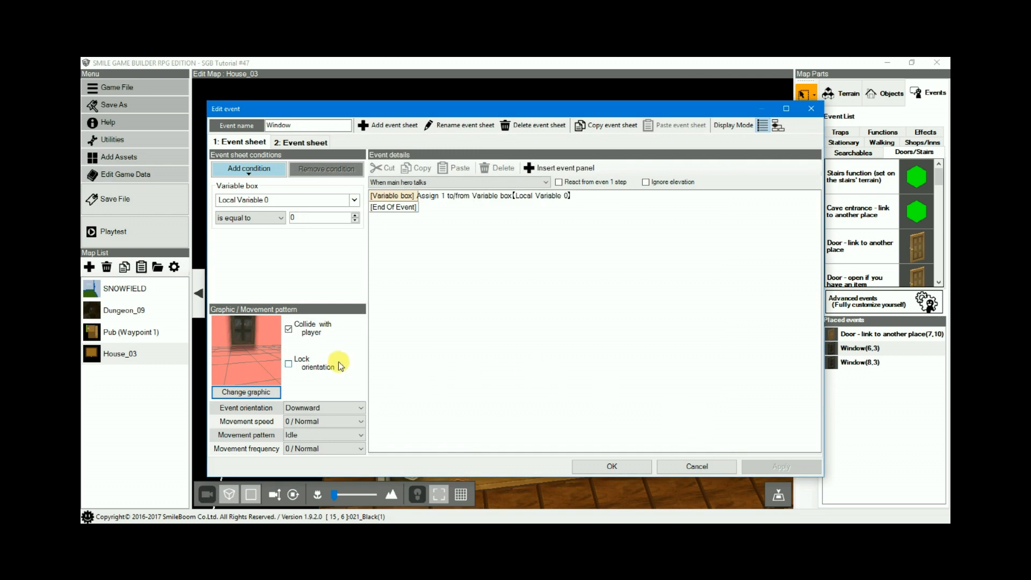
- Inspect the local variable list for the first event sheet's condition and pick Local Variable 0
{"action": "mouse_move", "coordinate": [244, 350]}
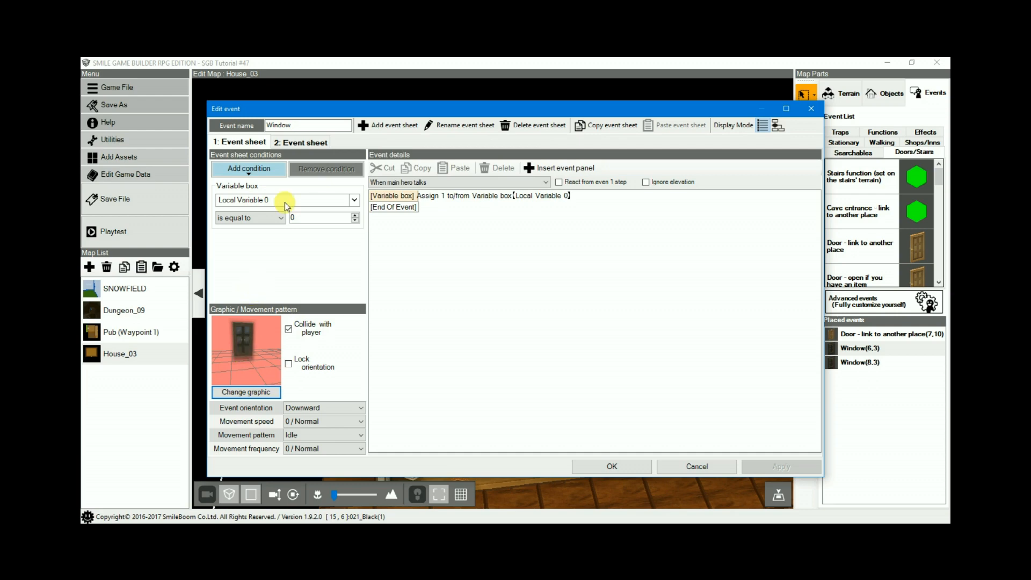
{"action": "left_click", "coordinate": [354, 200]}
{"action": "left_click", "coordinate": [303, 234]}
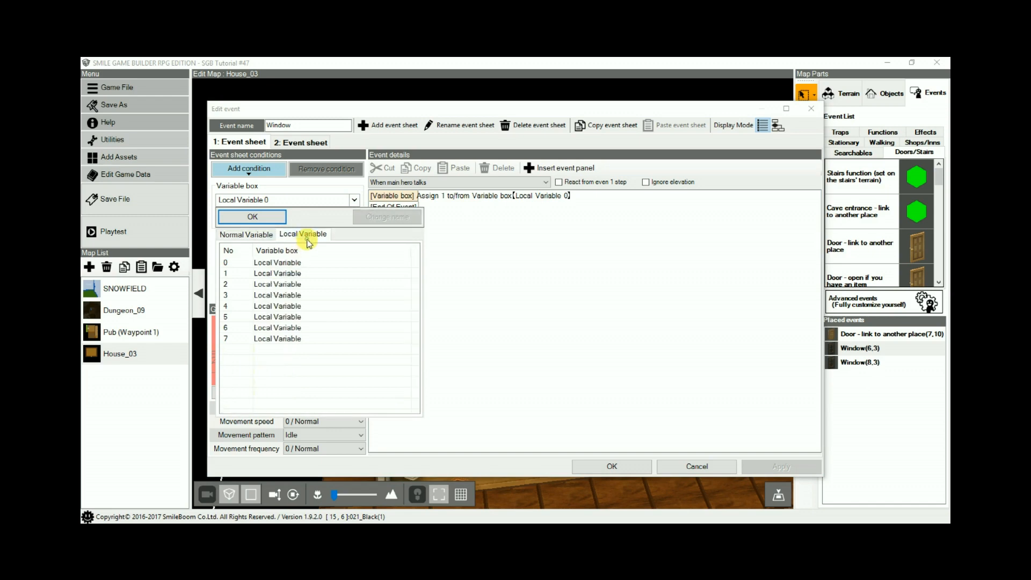
{"action": "left_click", "coordinate": [282, 263]}
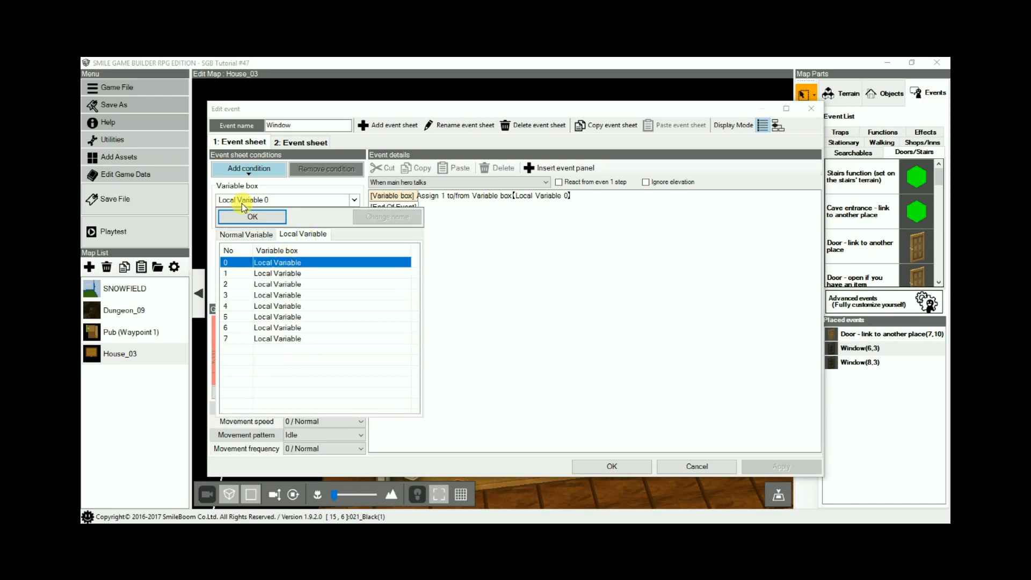
{"action": "left_click", "coordinate": [250, 217]}
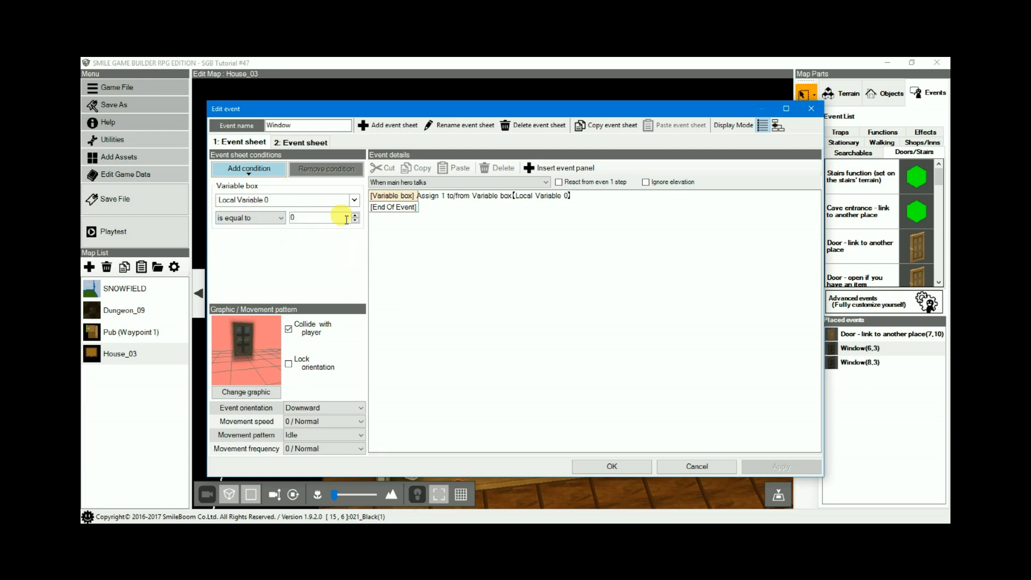
- Show the first event sheet as a flowchart and open its Variable box panel to examine the assignment settings
{"action": "left_click", "coordinate": [435, 196]}
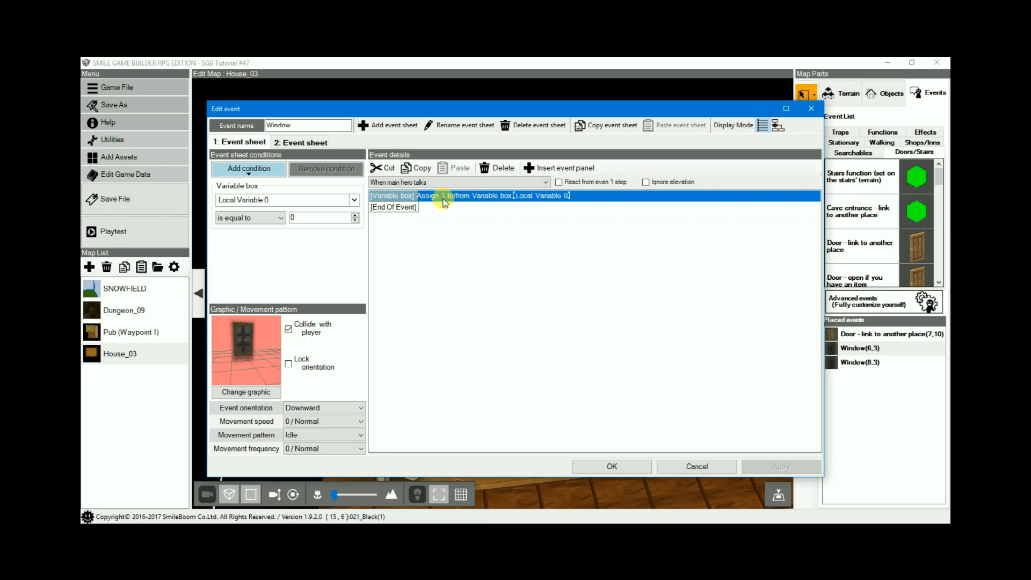
{"action": "left_click", "coordinate": [779, 124]}
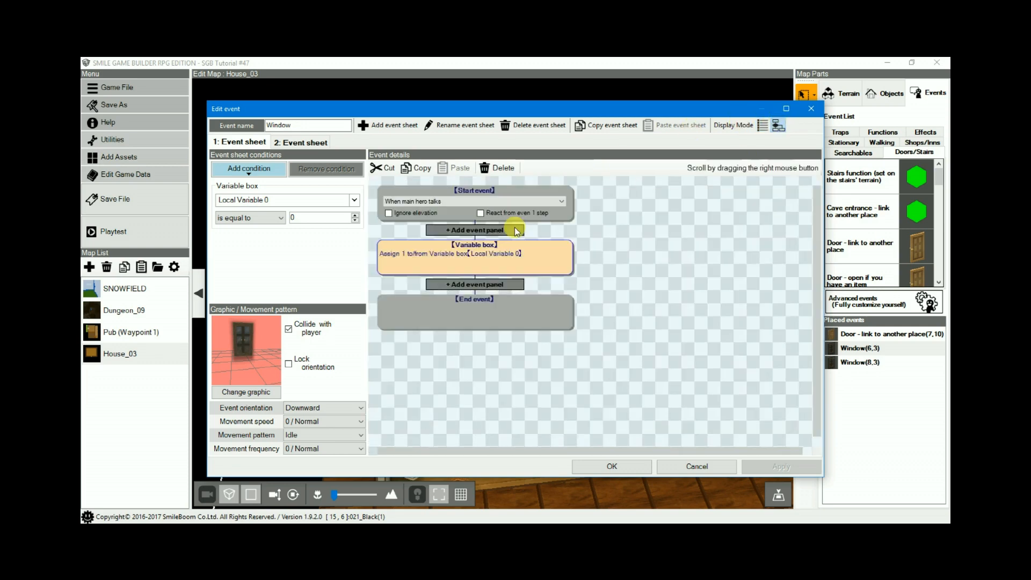
{"action": "left_click", "coordinate": [517, 254]}
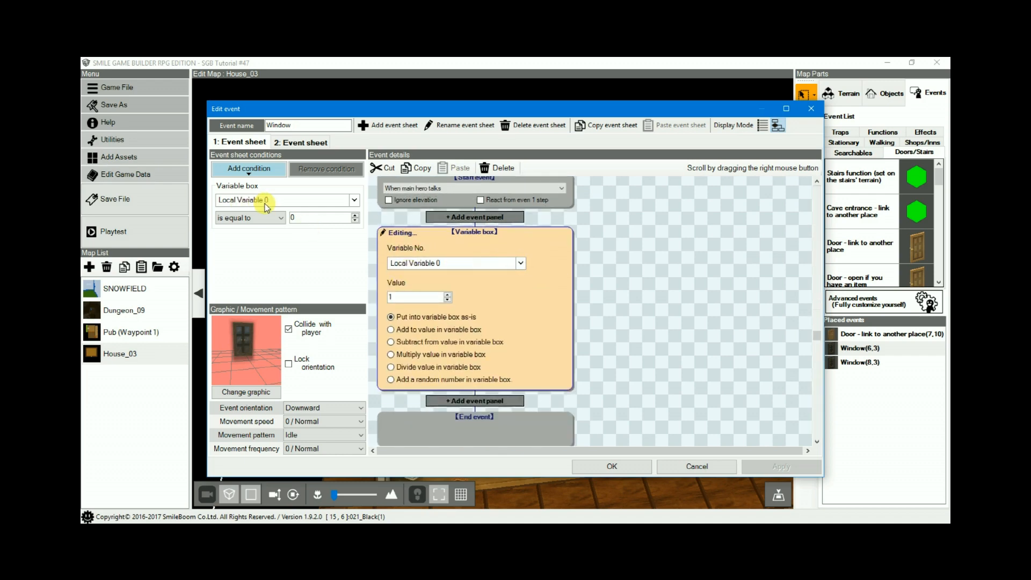
- Examine the second event sheet's condition and Variable box panel, and close the event without saving changes
{"action": "left_click", "coordinate": [308, 143]}
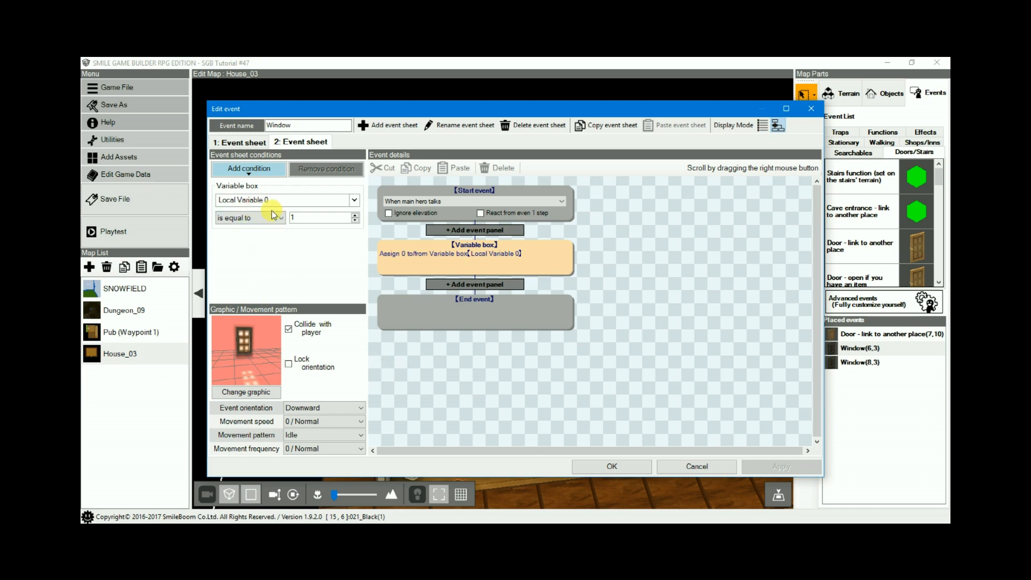
{"action": "left_click", "coordinate": [475, 263]}
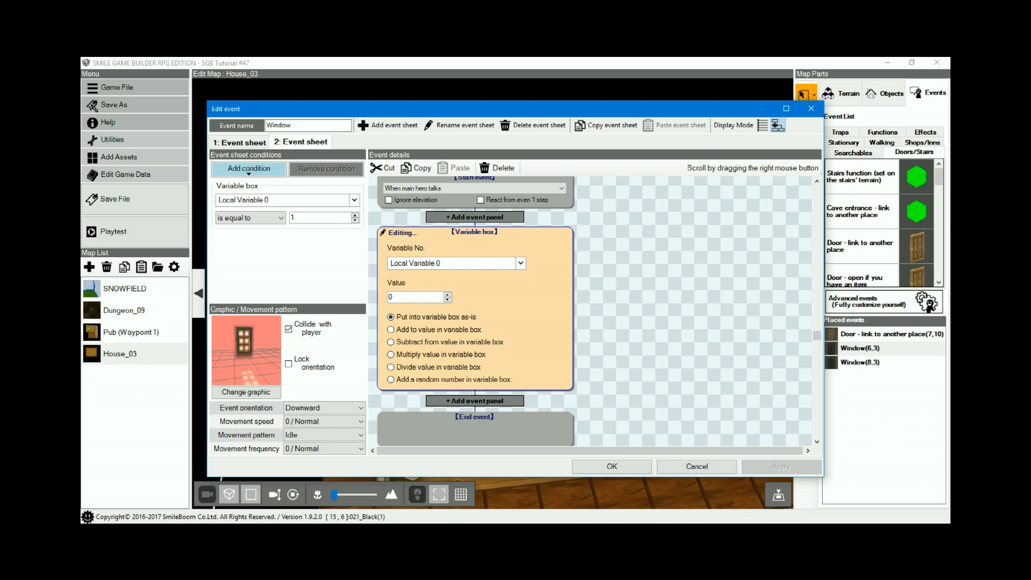
{"action": "left_click", "coordinate": [703, 468]}
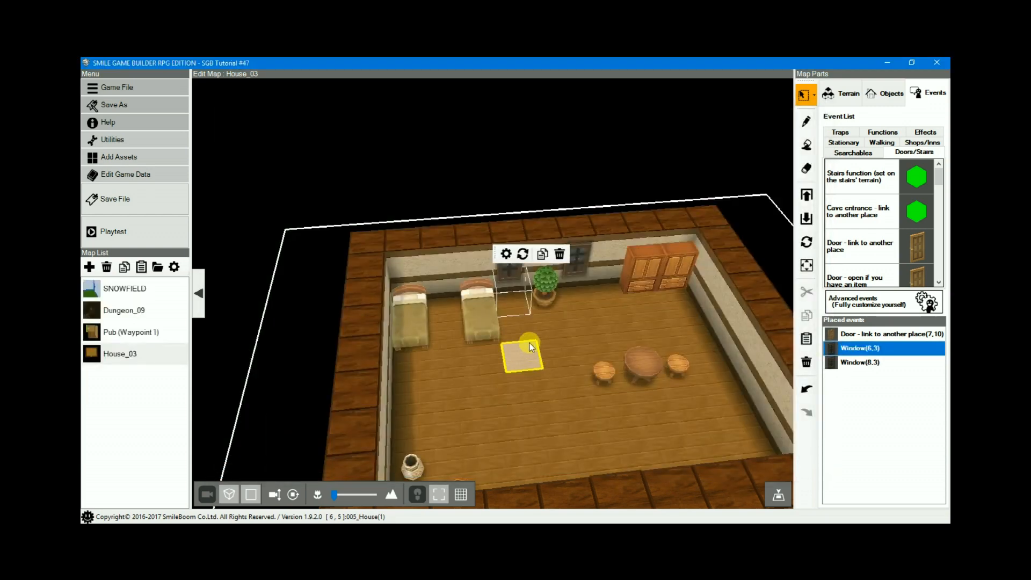
- Make the floor tile in front of the window at (6,3) the start point, and start a new game in a playtest
{"action": "right_click", "coordinate": [527, 336]}
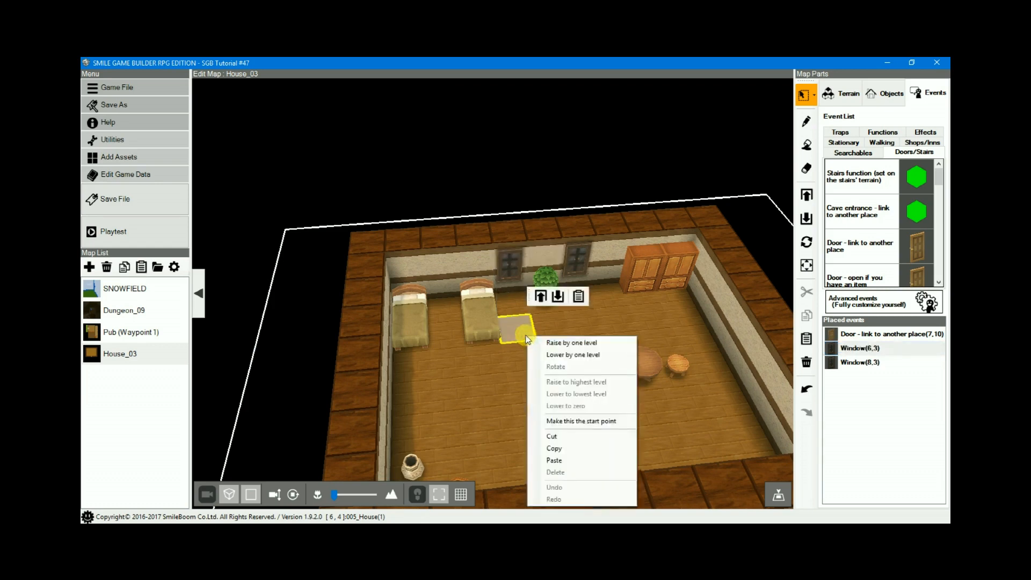
{"action": "left_click", "coordinate": [588, 422]}
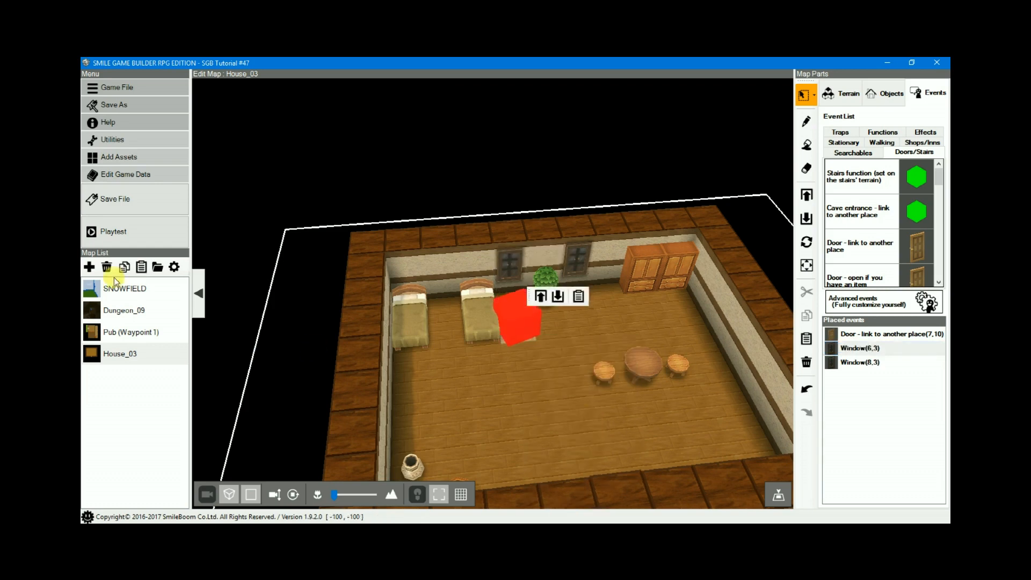
{"action": "left_click", "coordinate": [110, 234]}
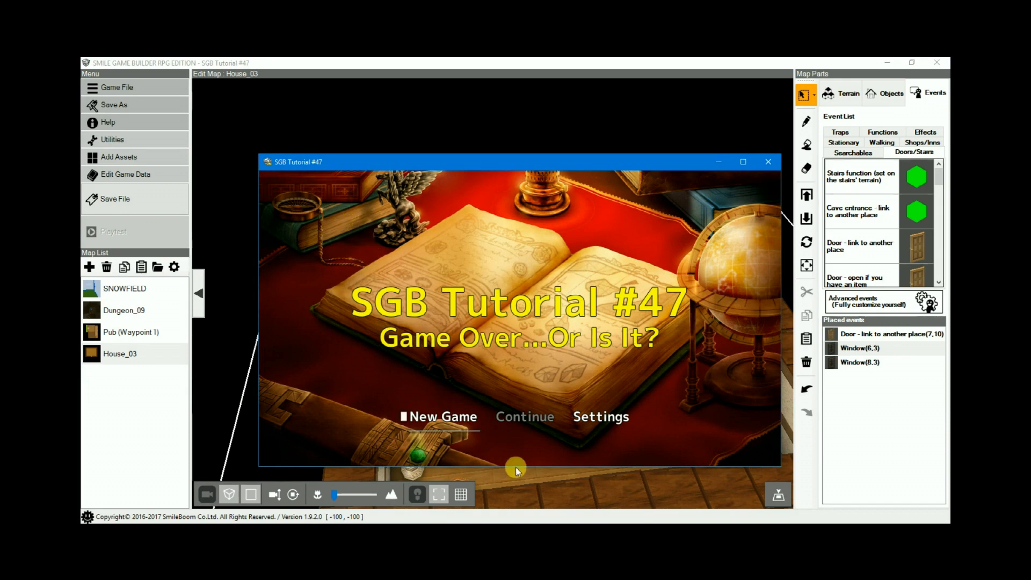
{"action": "left_click", "coordinate": [460, 401]}
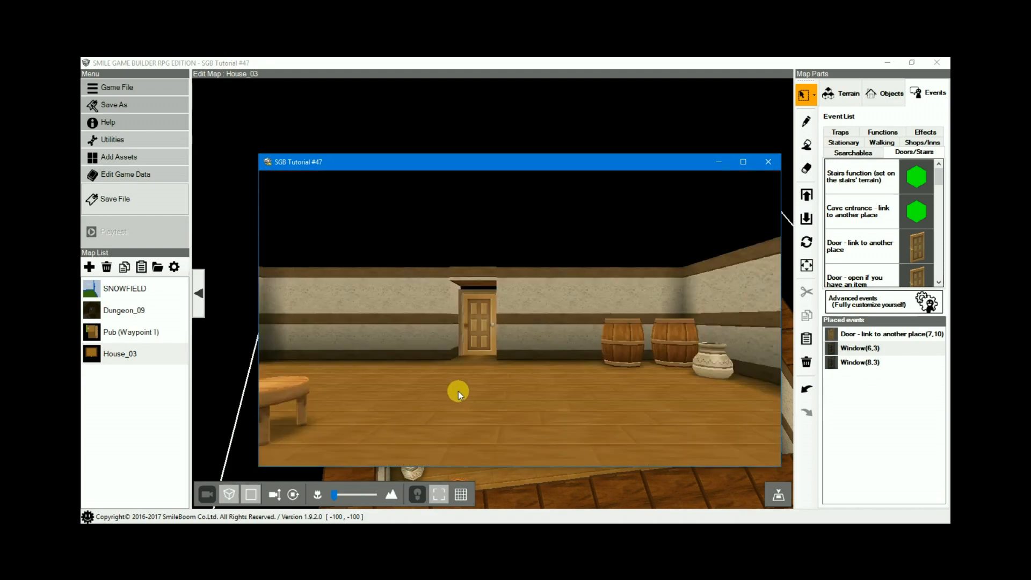
- Turn the hero to face the window in first-person view and interact with it twice to test both event sheets
{"action": "key", "text": "Left"}
{"action": "key", "text": "Right"}
{"action": "key", "text": "Right"}
{"action": "key", "text": "Right"}
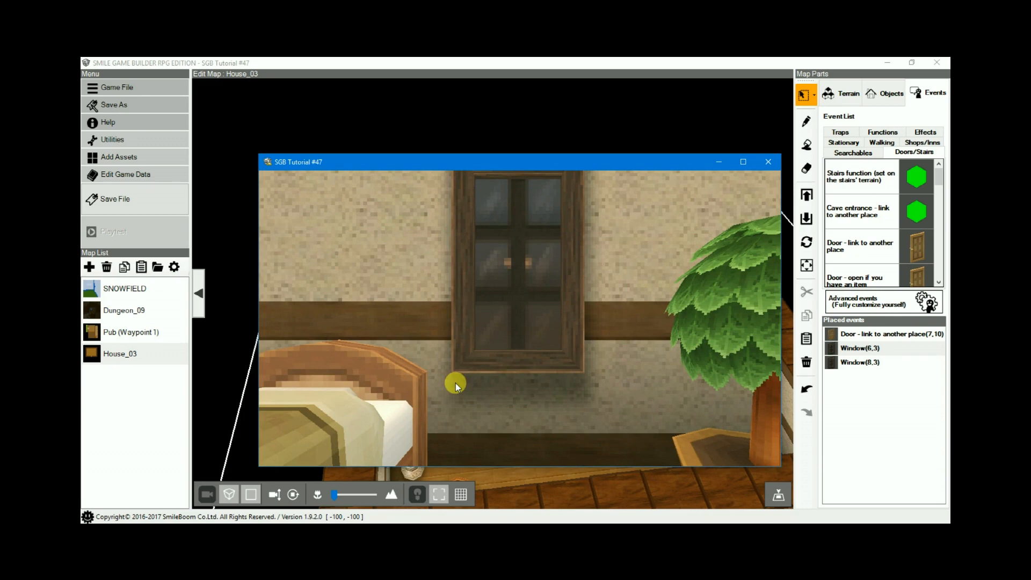
{"action": "key", "text": "Return"}
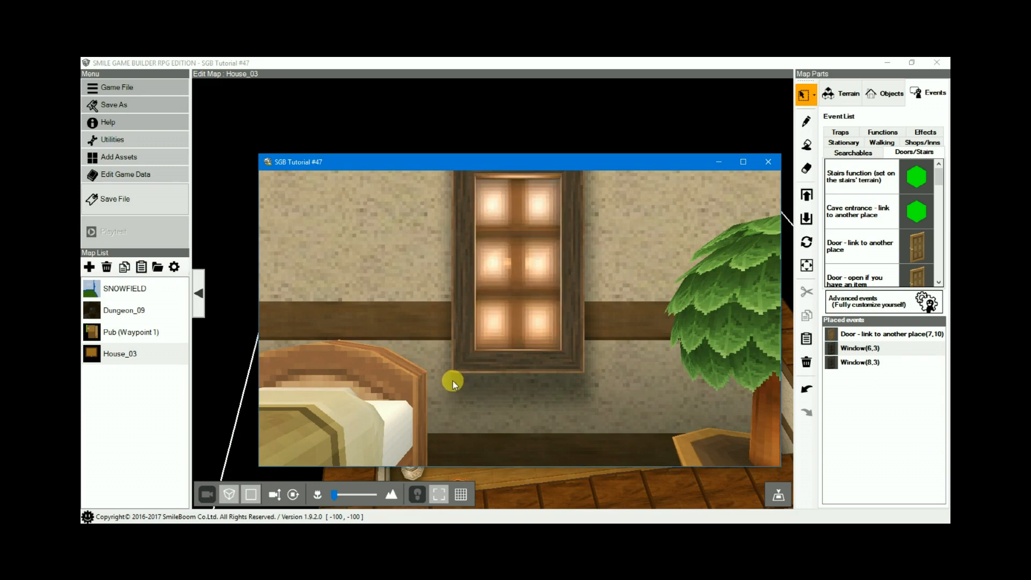
{"action": "key", "text": "Return"}
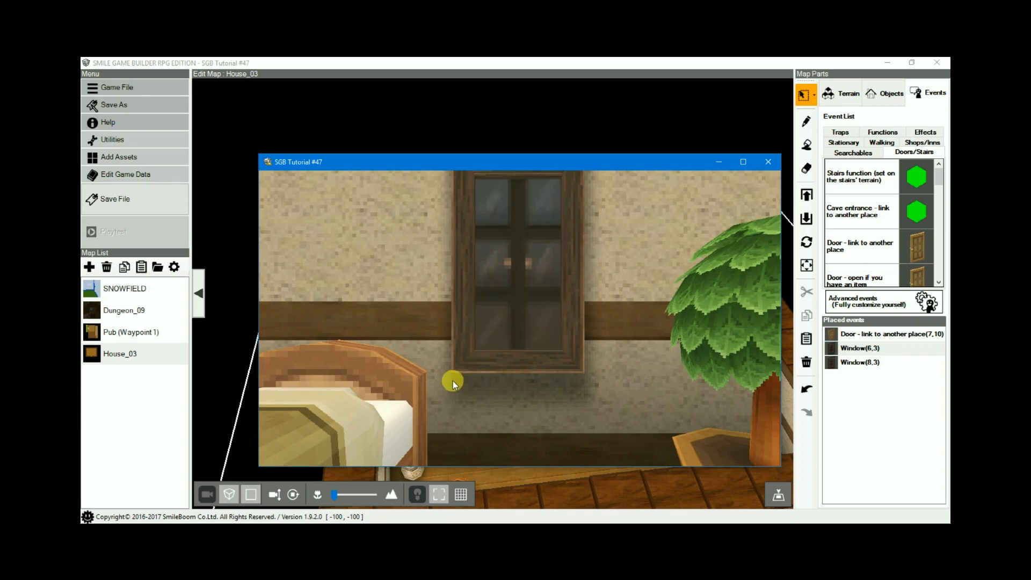
- Switch the playtest to the overhead view and interact with the window repeatedly to test its light toggling
{"action": "key", "text": "f"}
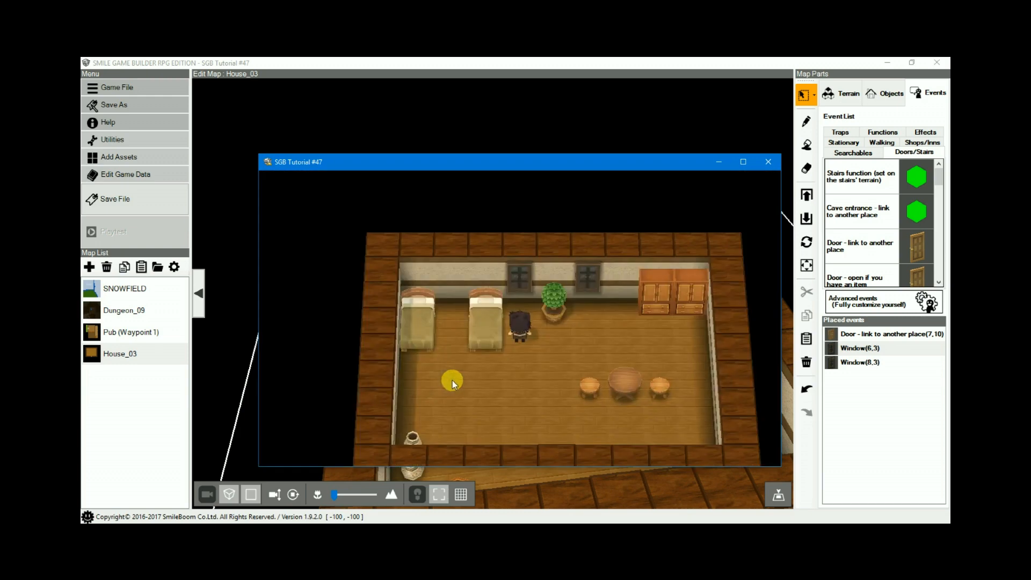
{"action": "key", "text": "Return"}
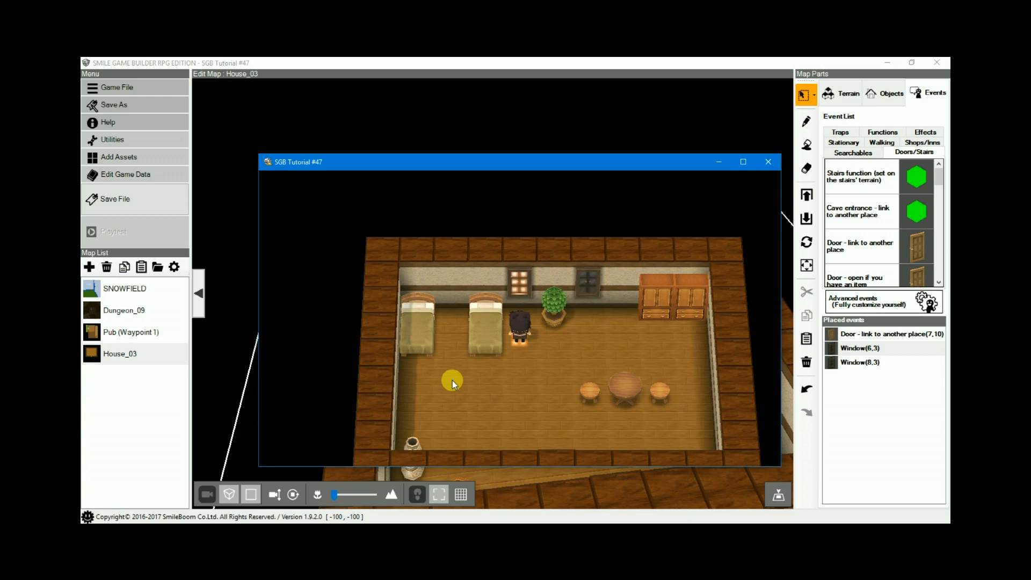
{"action": "key", "text": "Return"}
{"action": "key", "text": "Return"}
{"action": "key", "text": "Return"}
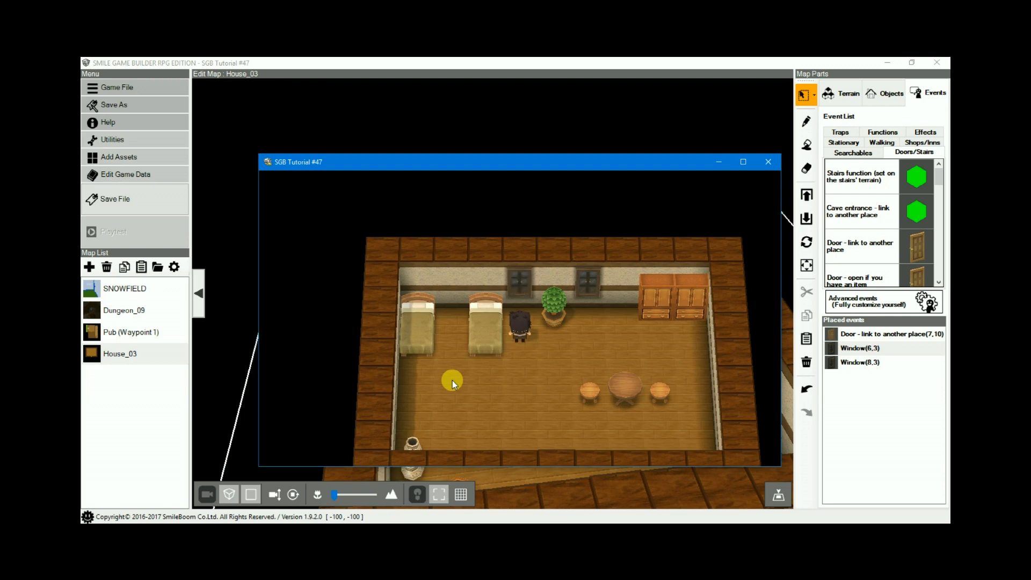